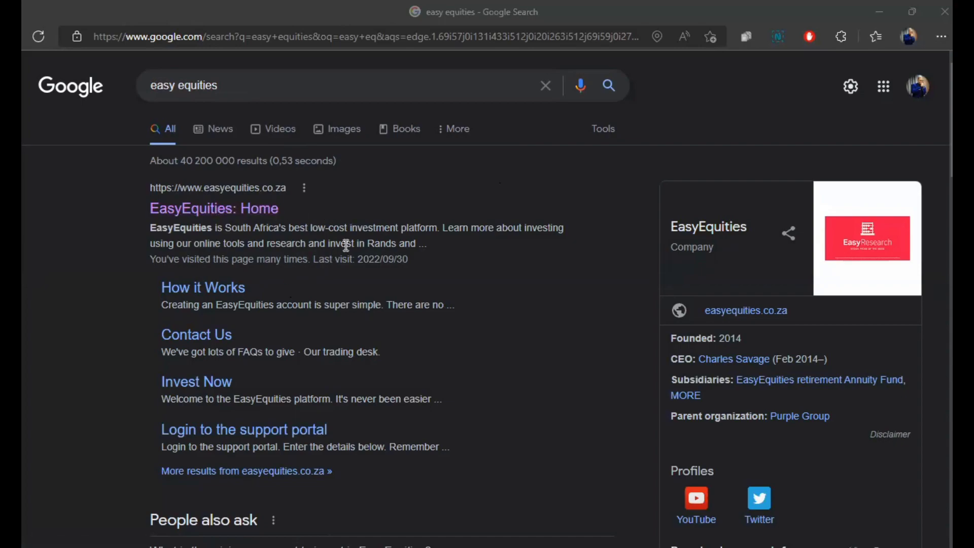
- Return to the EasyEquities home tab and open Invest Now for the ZAR account
mouse_move(30, 254)
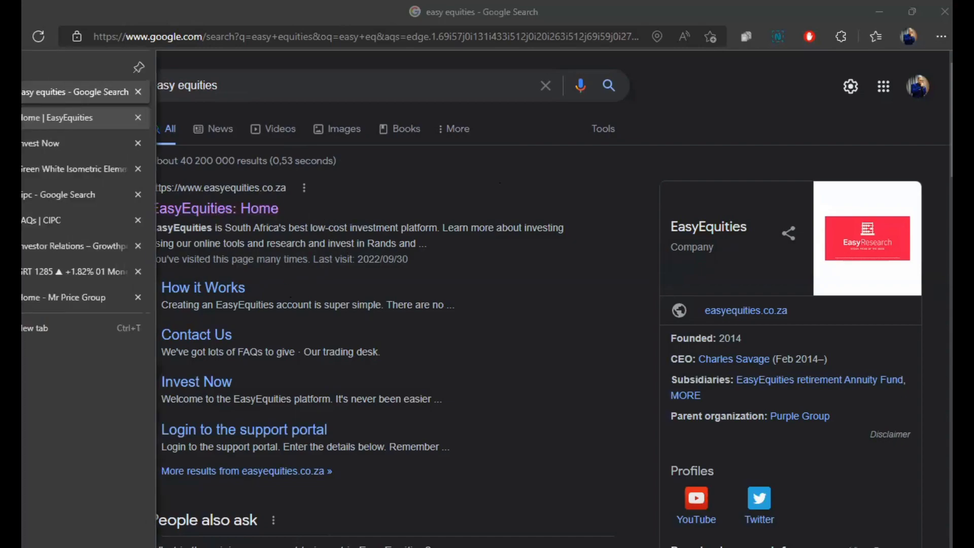
left_click(76, 117)
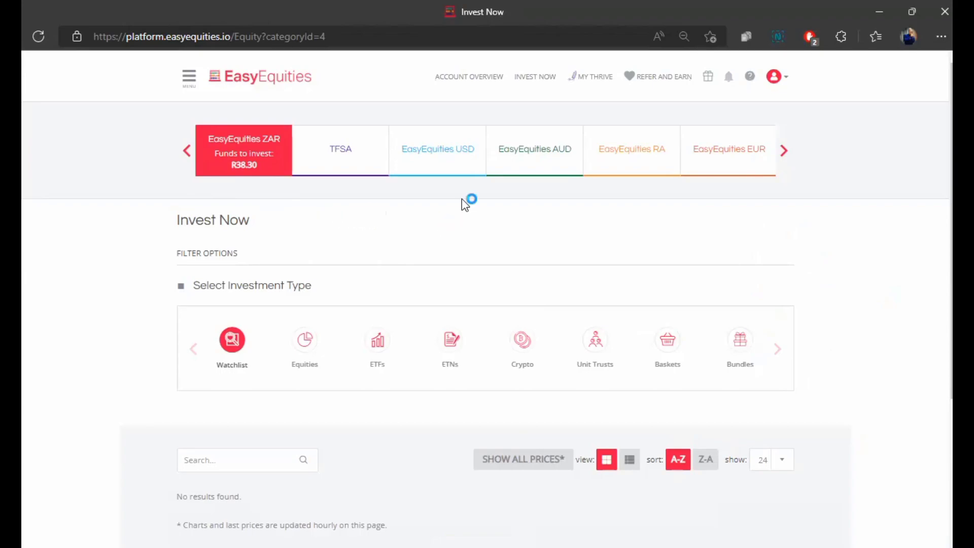
left_click(534, 81)
- Show the Equities listing, browse it, and switch between list and tile views
left_click(306, 343)
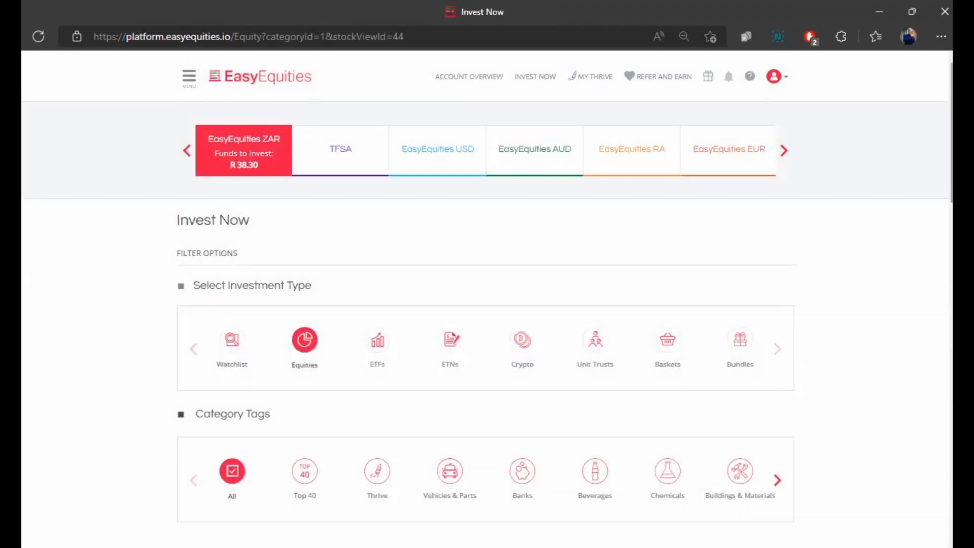
scroll(487, 299, "down", 10)
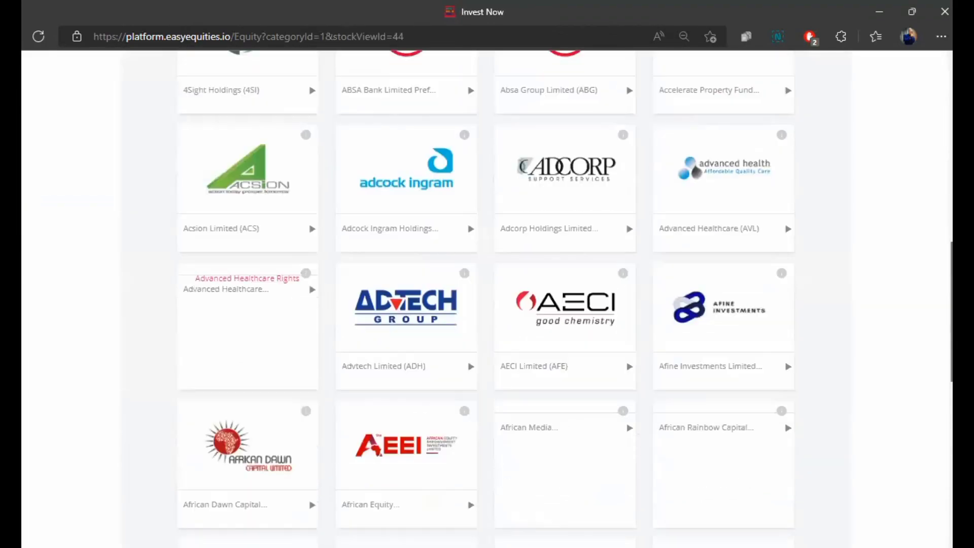
scroll(307, 215, "up", 10)
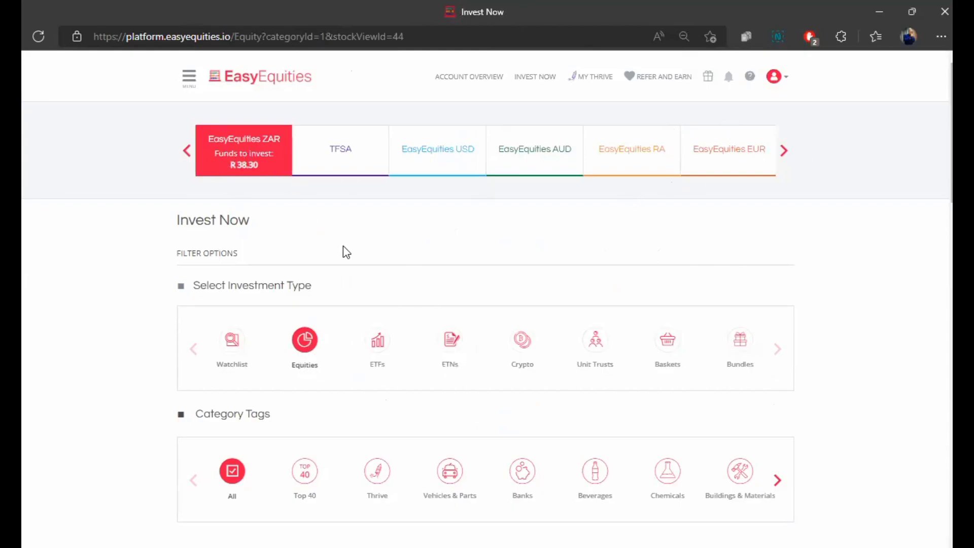
scroll(585, 267, "down", 5)
scroll(458, 436, "down", 1)
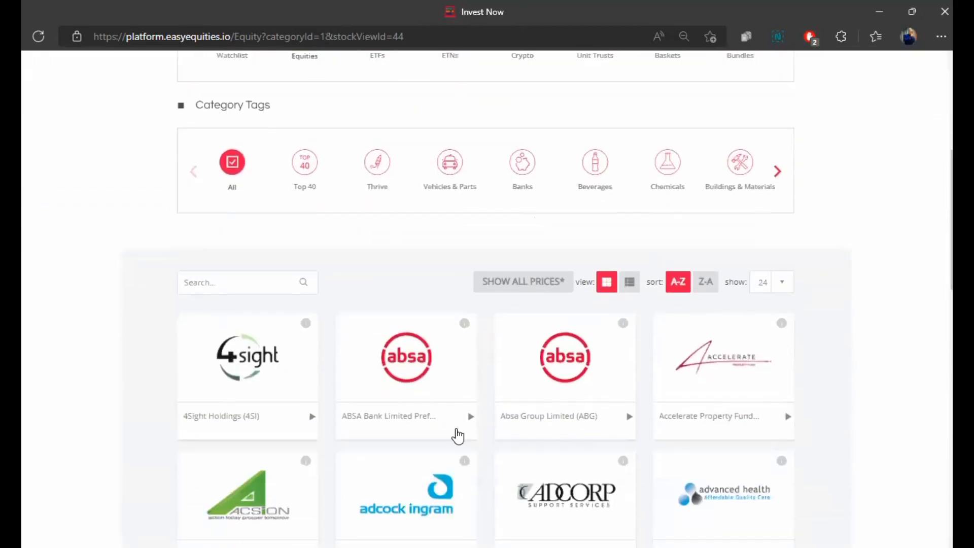
scroll(487, 299, "down", 8)
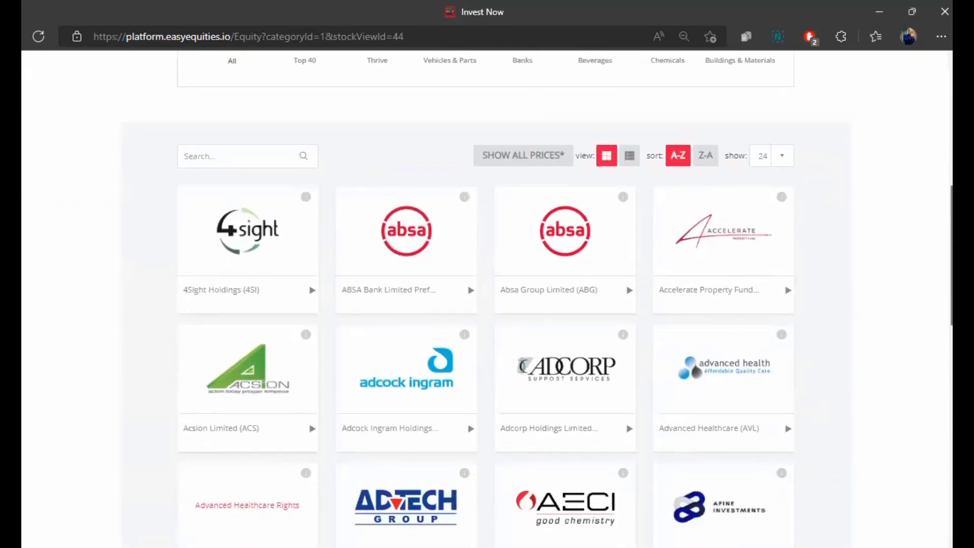
scroll(297, 208, "up", 6)
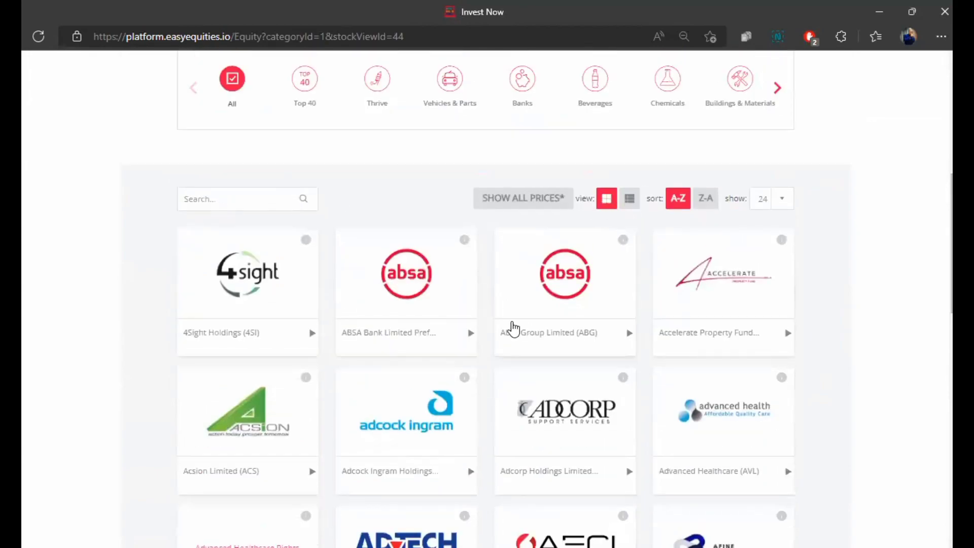
left_click(630, 200)
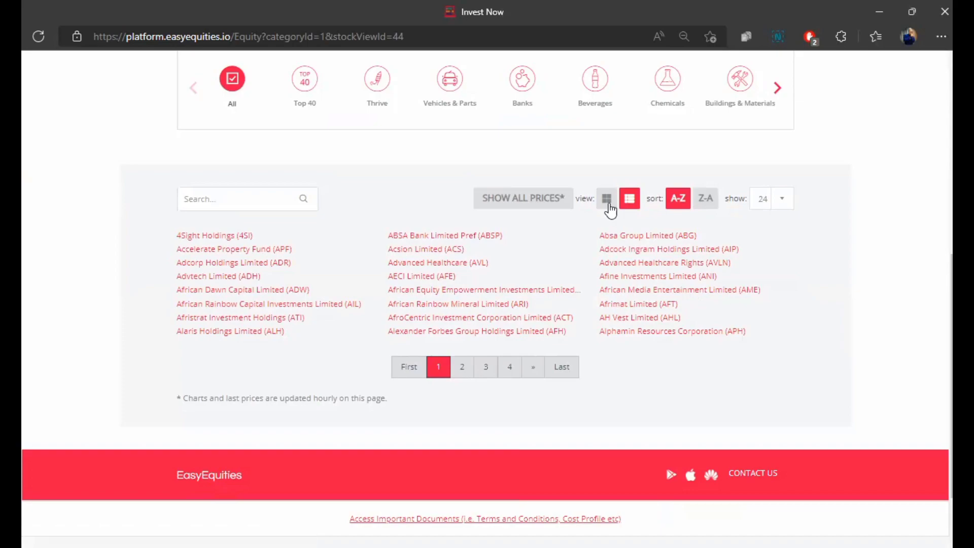
left_click(606, 201)
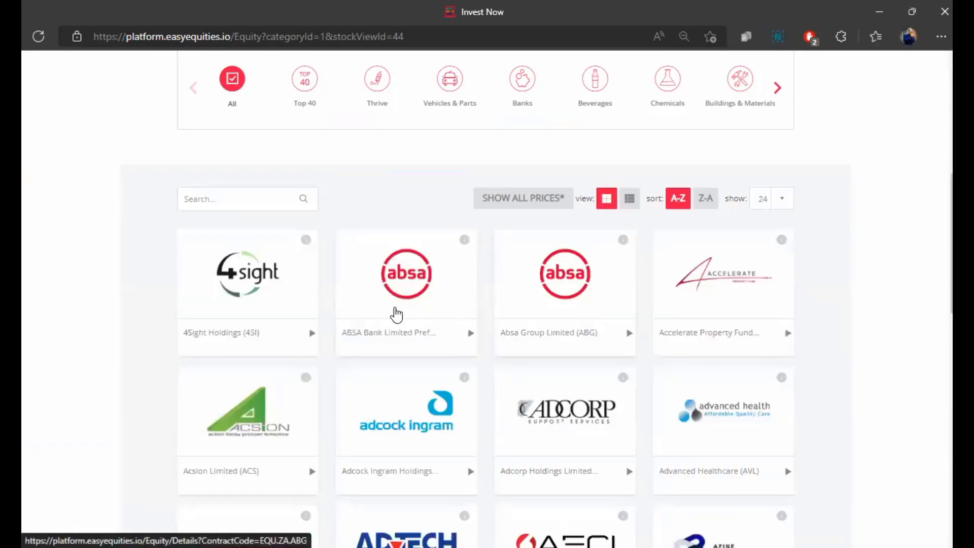
- Search the equities for 'growth' to narrow the list to Growthpoint Properties
scroll(564, 289, "down", 5)
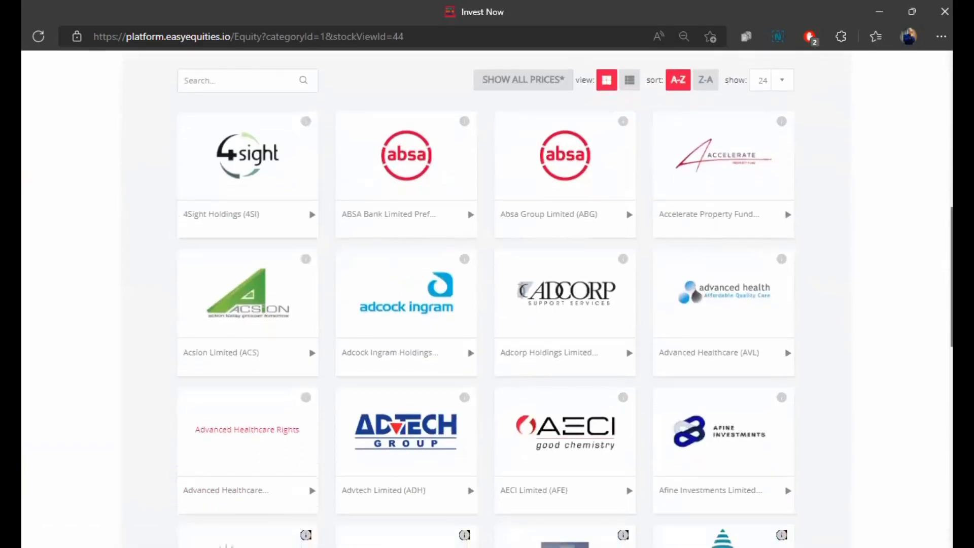
scroll(565, 289, "down", 2)
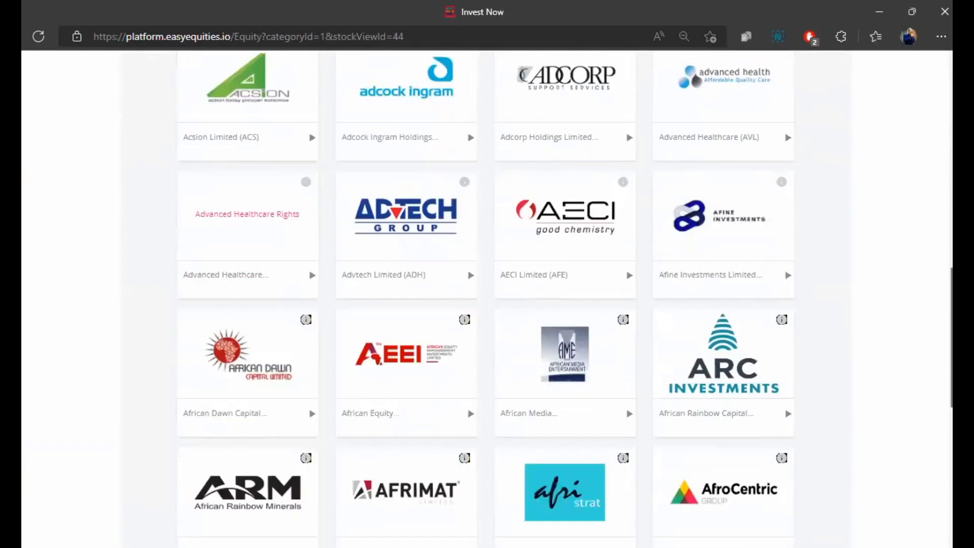
scroll(565, 289, "up", 5)
scroll(565, 289, "down", 9)
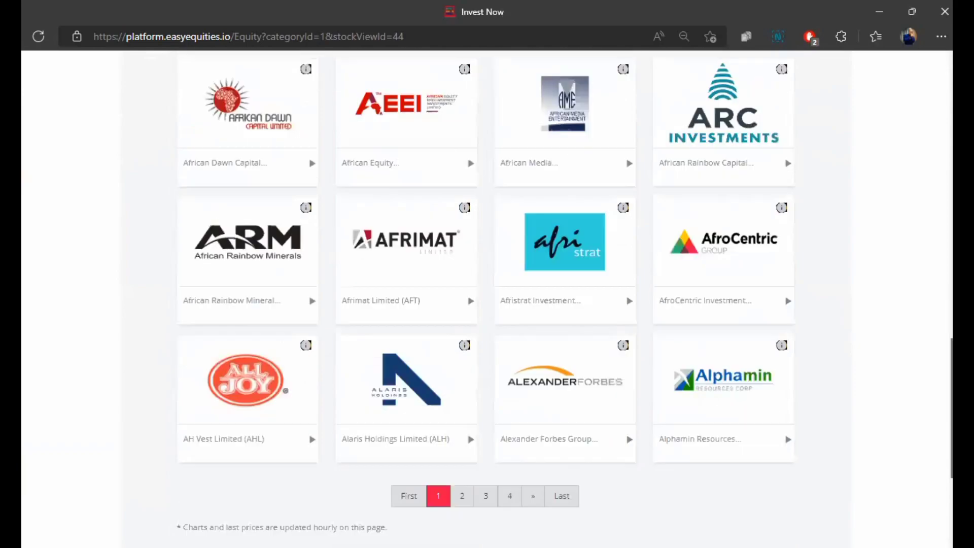
scroll(565, 289, "up", 16)
scroll(425, 264, "down", 4)
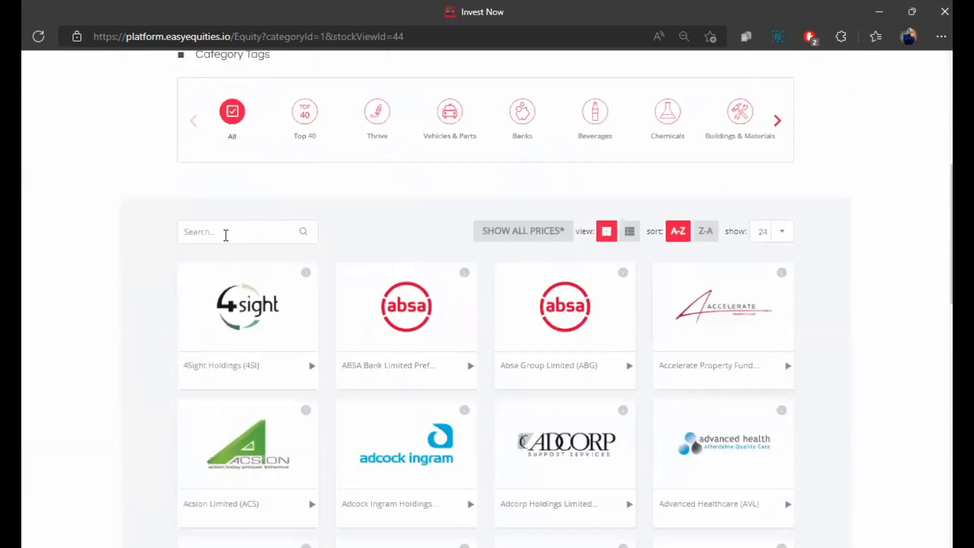
type("owth")
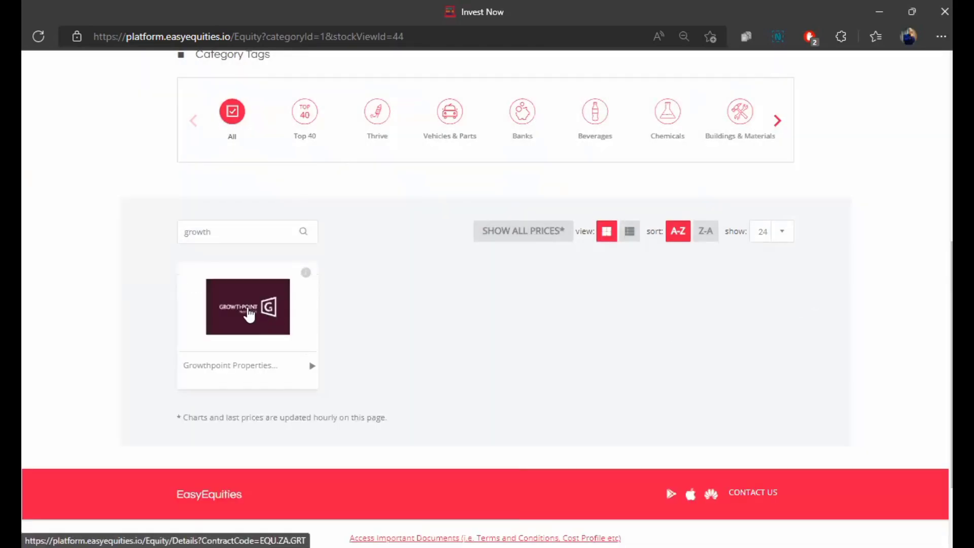
- Open the Growthpoint (GRT) buy page, check the R12.87 ask price, and reach the Shares field
left_click(247, 315)
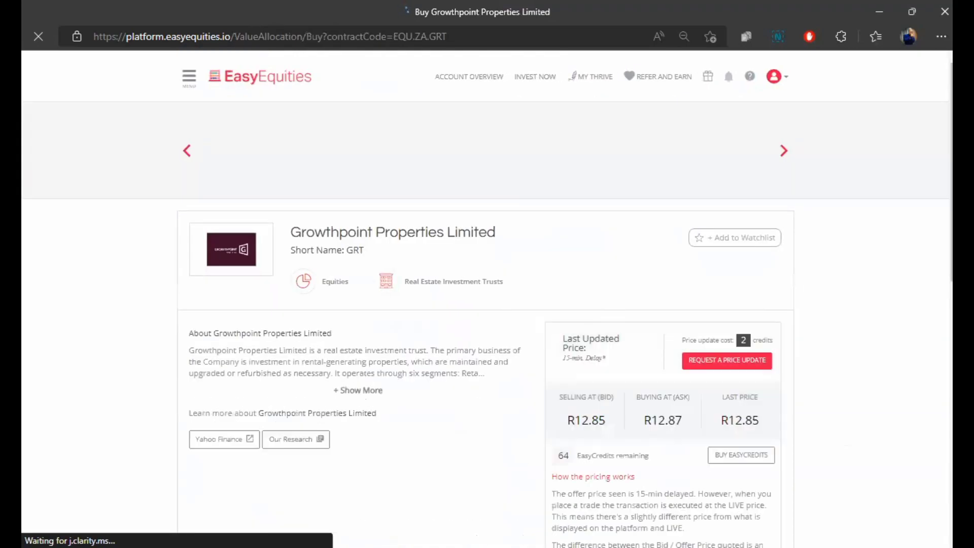
scroll(468, 337, "down", 2)
scroll(686, 327, "down", 1)
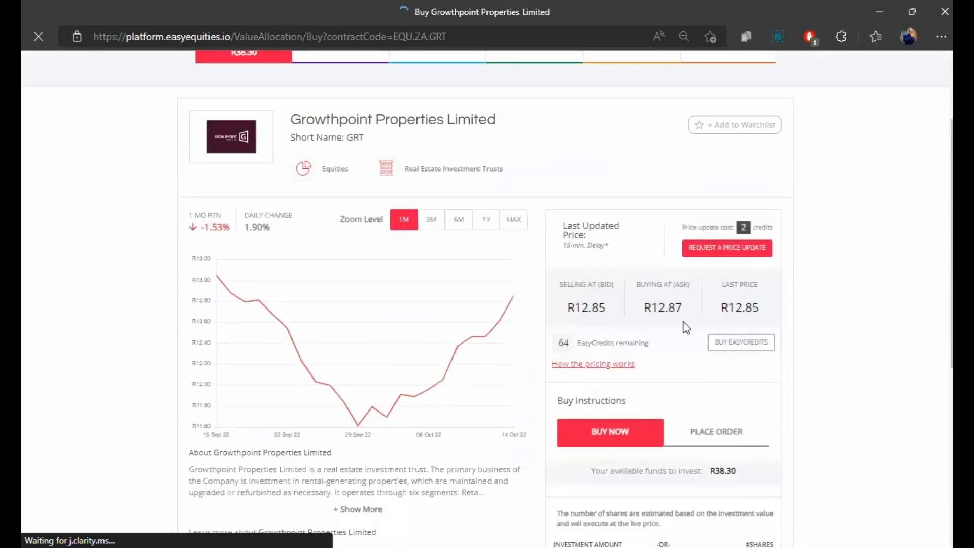
left_click_drag(639, 283, 685, 282)
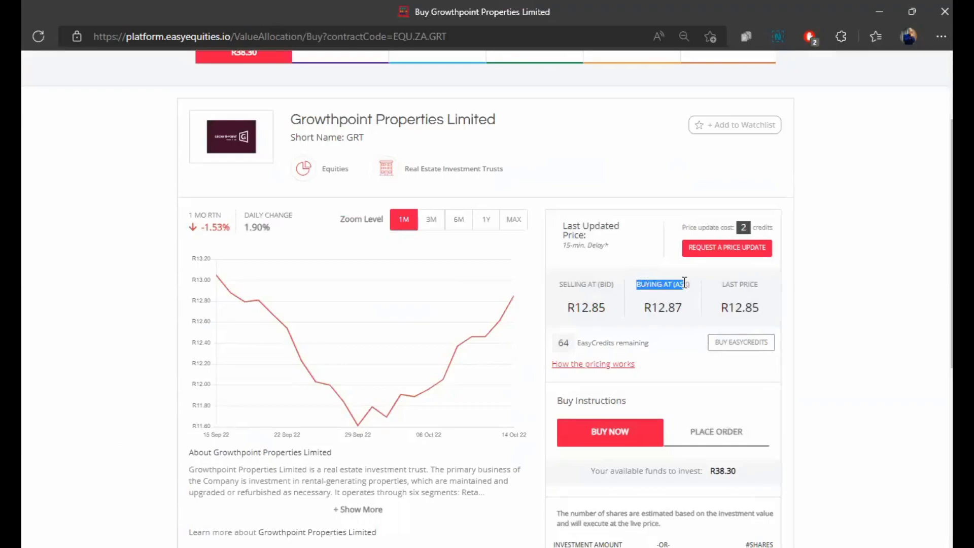
left_click(857, 320)
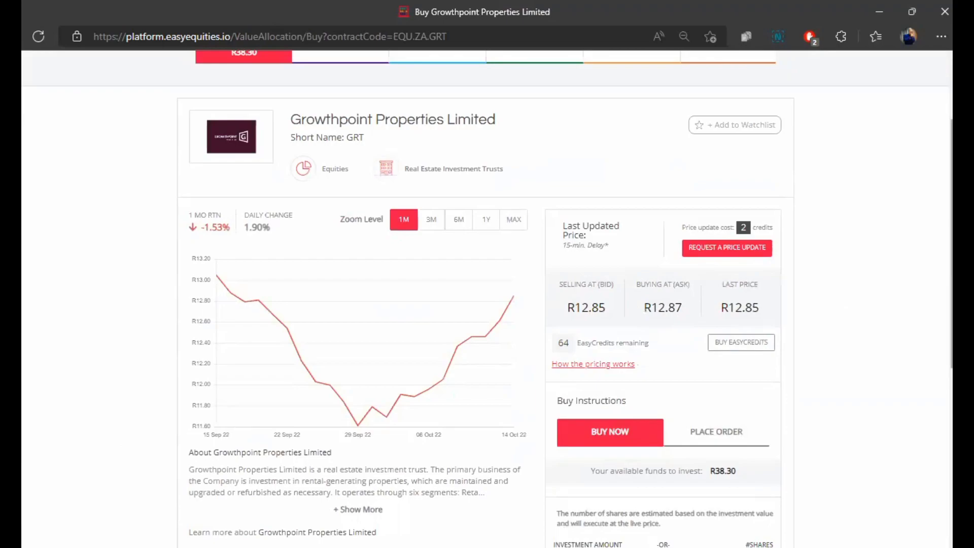
scroll(487, 299, "down", 1)
scroll(487, 299, "up", 1)
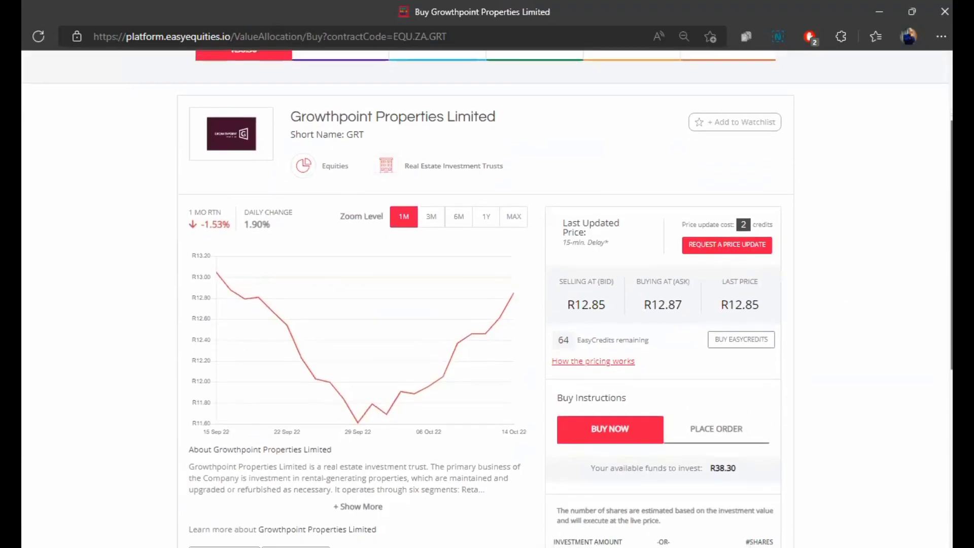
scroll(695, 257, "down", 1)
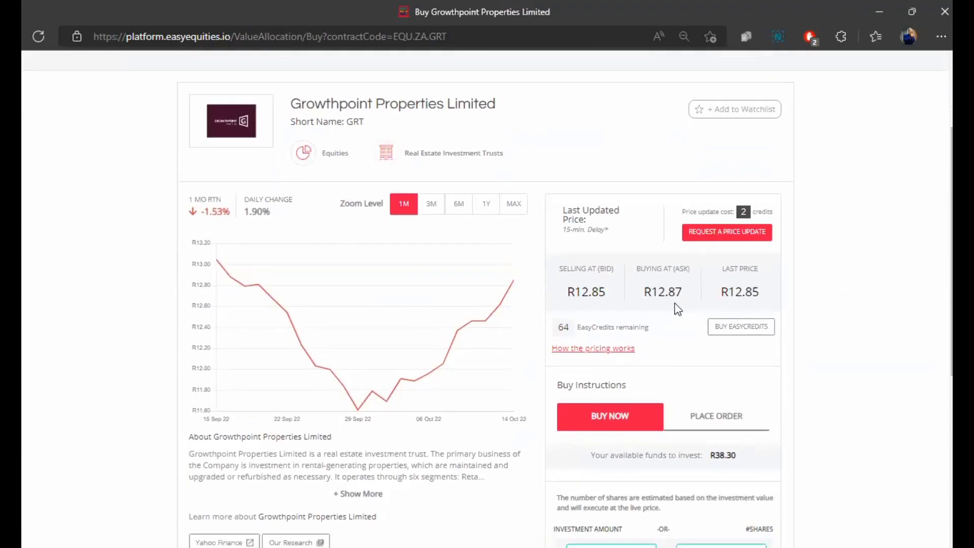
scroll(687, 244, "down", 2)
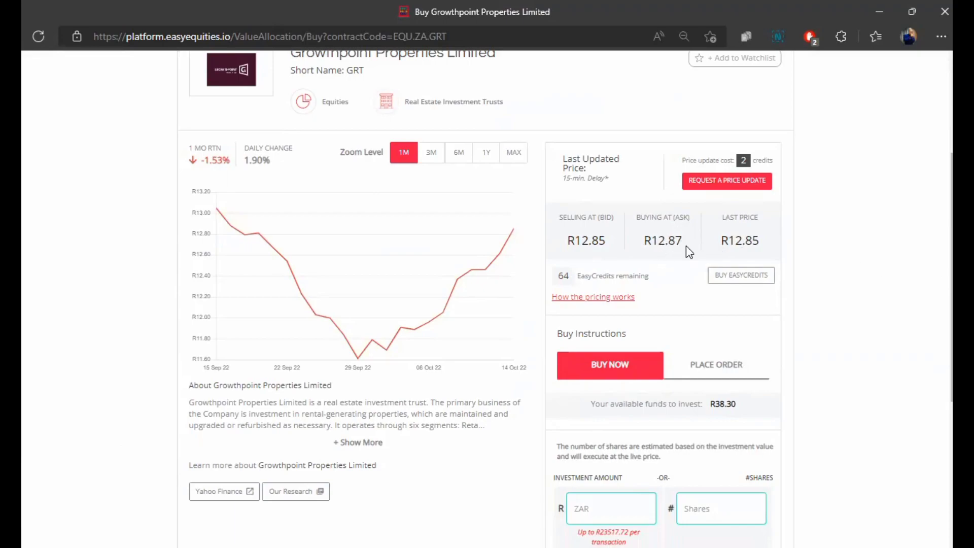
scroll(897, 287, "down", 2)
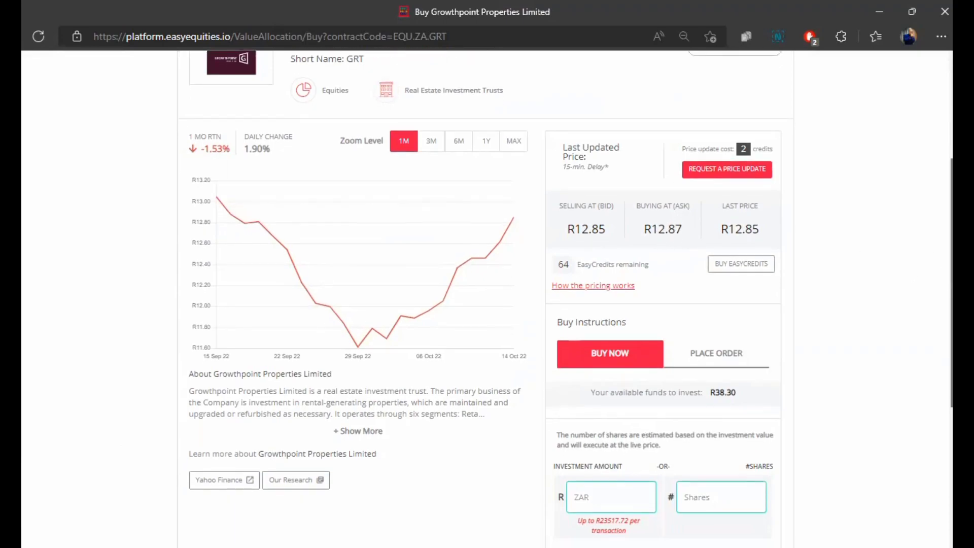
scroll(741, 381, "down", 1)
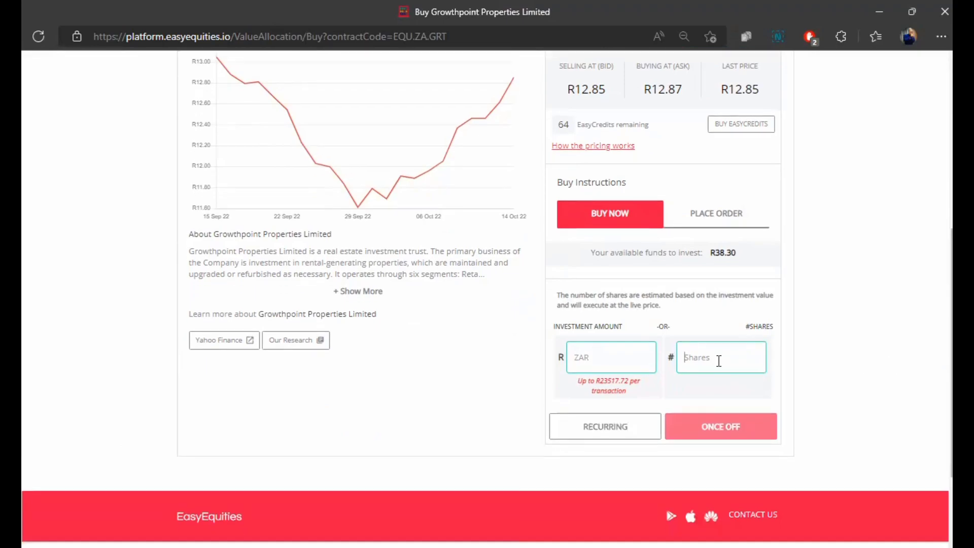
- Order 1 Growthpoint share and confirm the R12.87 trade value with R12.90 due
left_click(719, 361)
type("1")
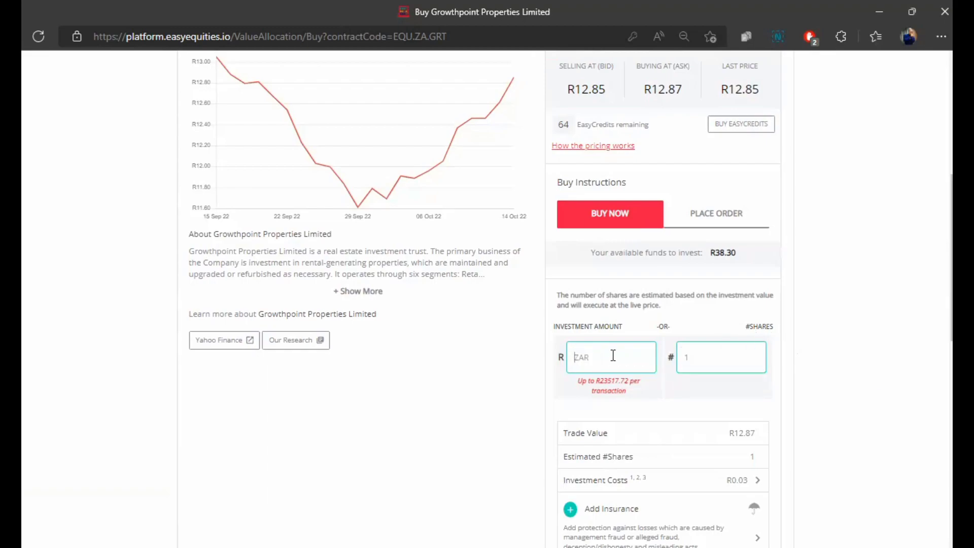
left_click(885, 353)
scroll(952, 299, "down", 4)
scroll(583, 344, "up", 3)
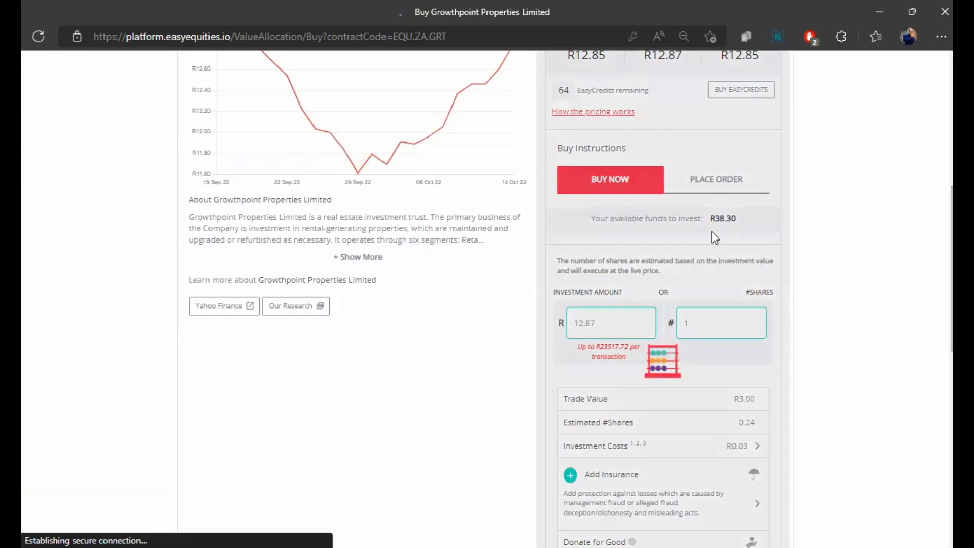
scroll(659, 299, "down", 2)
scroll(659, 304, "down", 3)
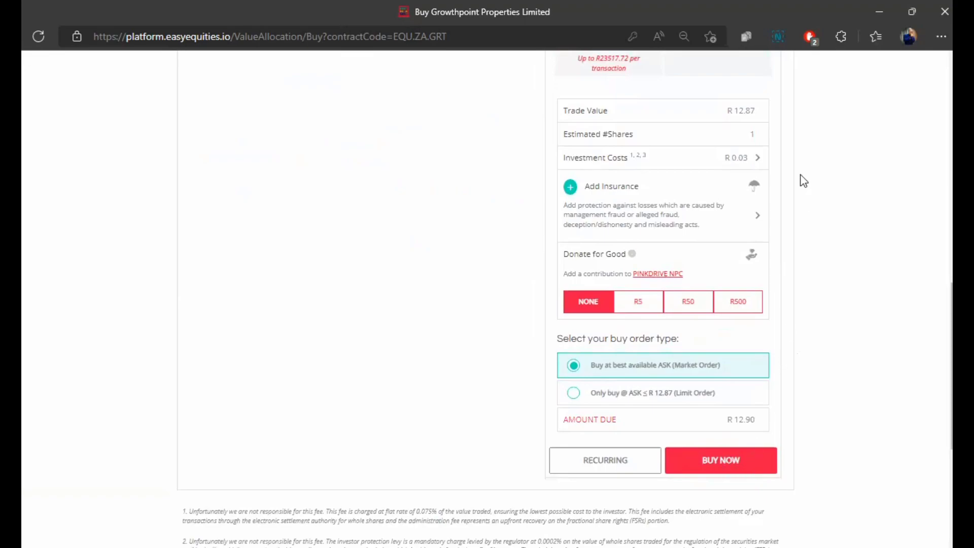
left_click(755, 158)
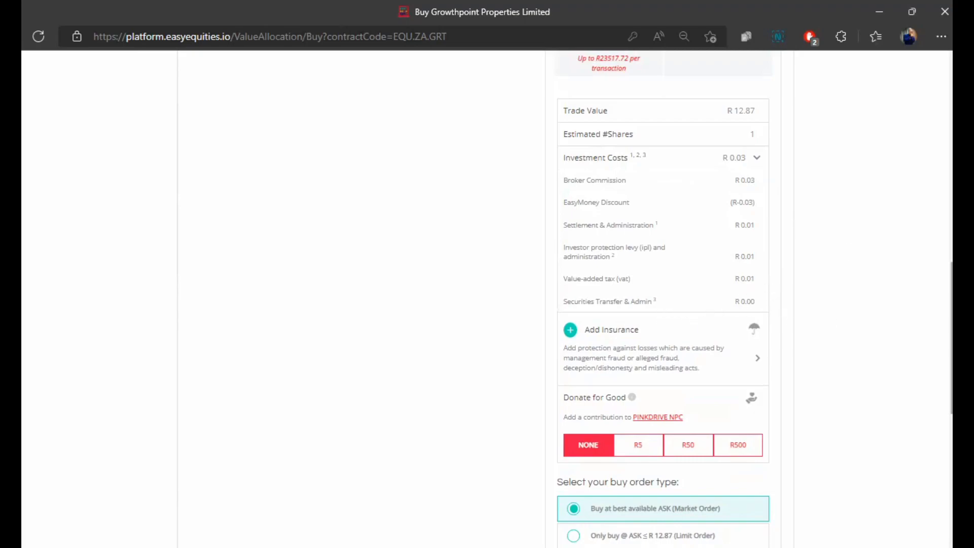
left_click(756, 159)
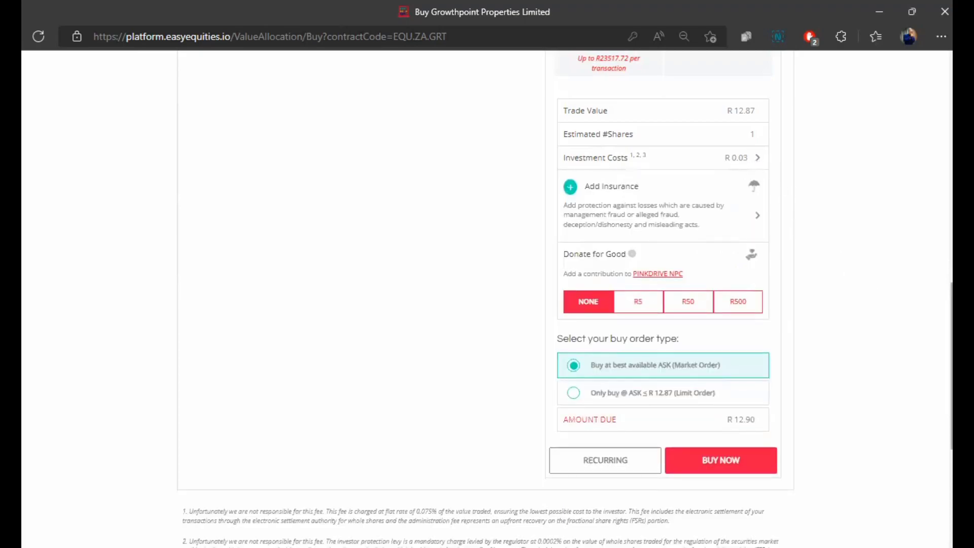
scroll(781, 390, "down", 1)
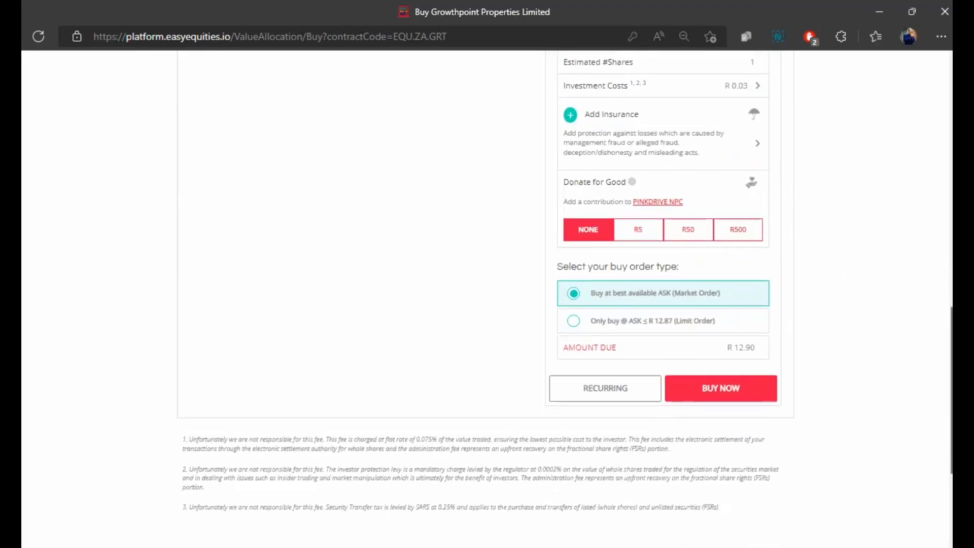
- Place the GRT market order and review the Congratulations certificate showing .9992 FSR
left_click(723, 391)
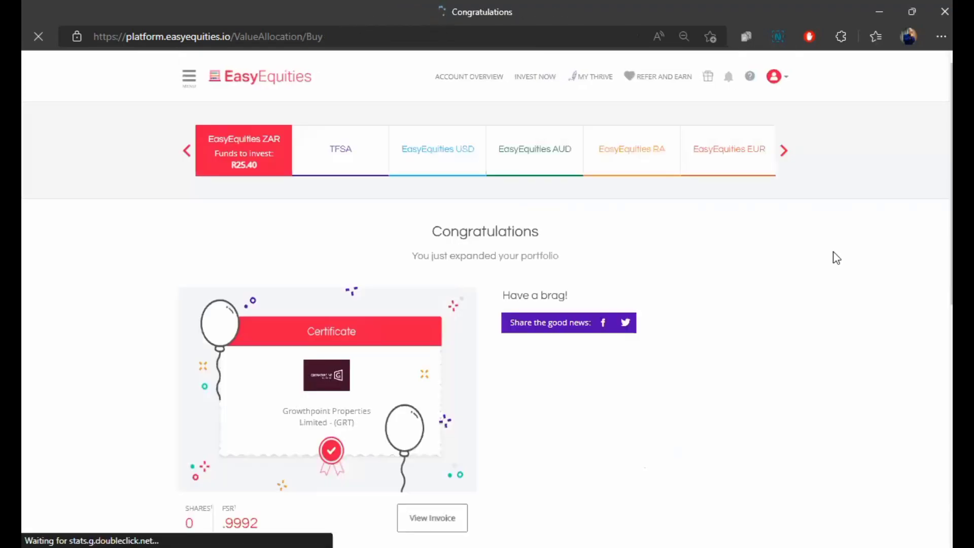
scroll(837, 258, "down", 4)
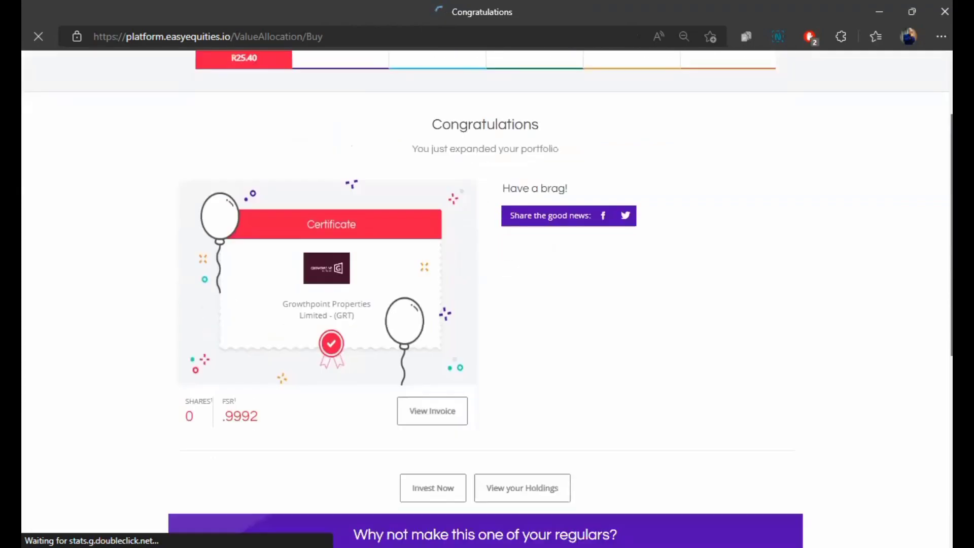
scroll(519, 224, "down", 2)
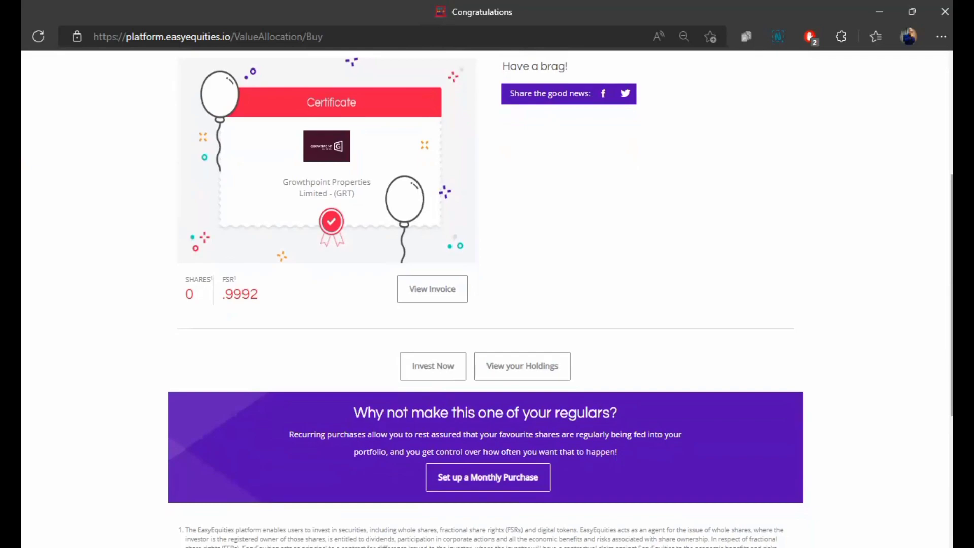
scroll(226, 180, "up", 3)
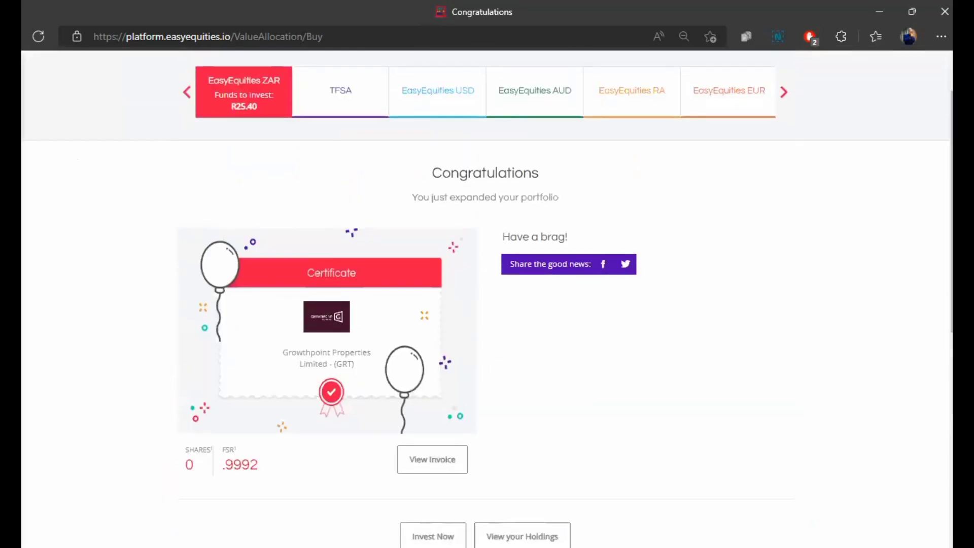
- Switch to the fintech presentation PDF at slide 6, 'What are you really buying and selling?'
left_click(25, 172)
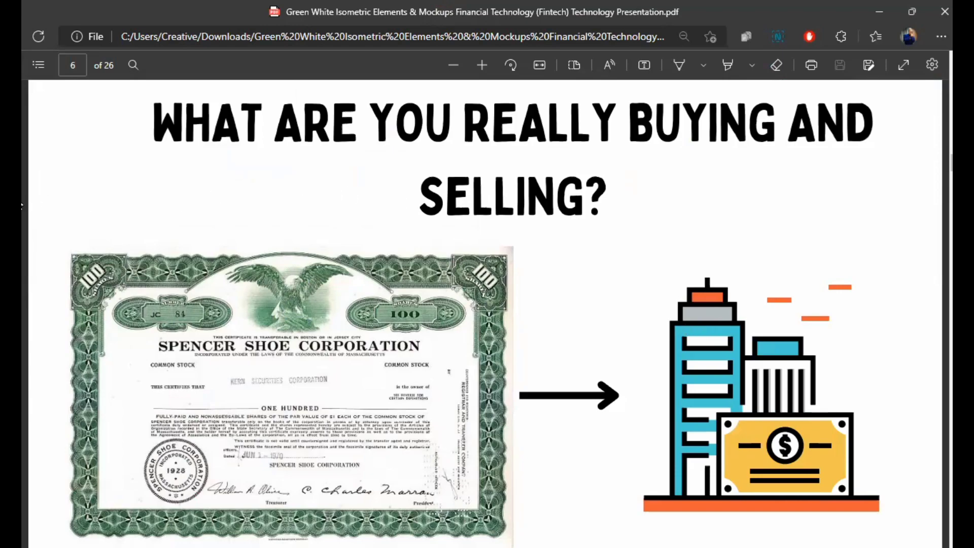
- Go back to the cipc Google results and look through the CIPC site, knowledge panel and BizPortal
left_click(66, 65)
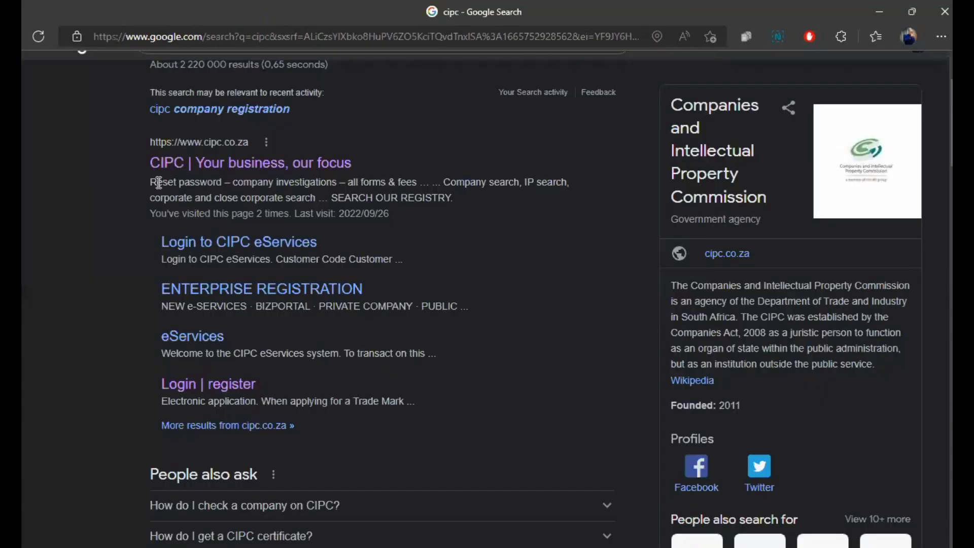
scroll(952, 122, "up", 2)
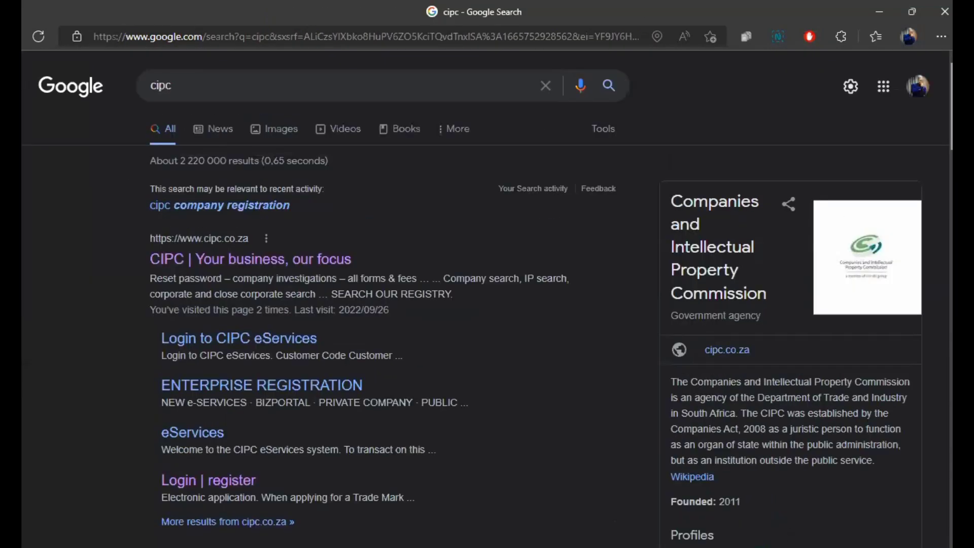
scroll(486, 298, "down", 2)
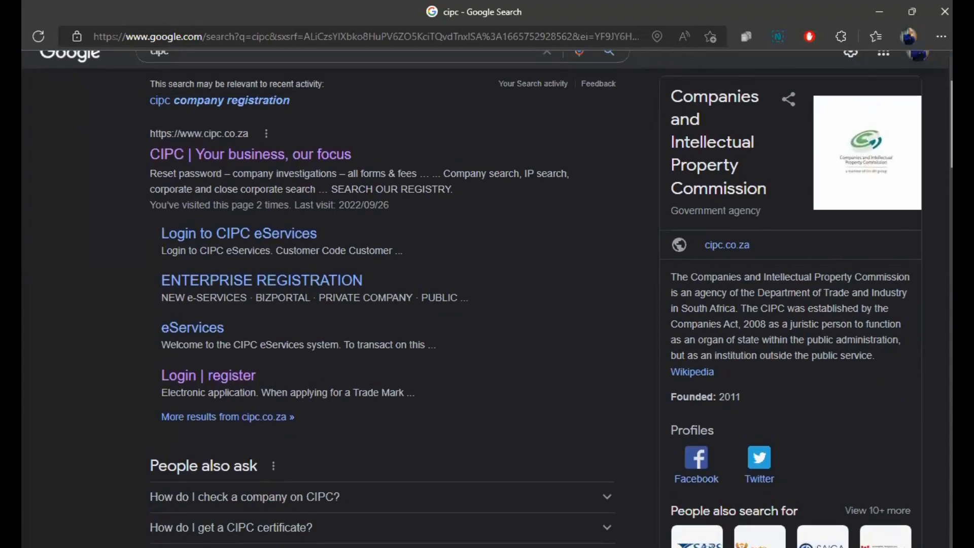
scroll(487, 299, "down", 3)
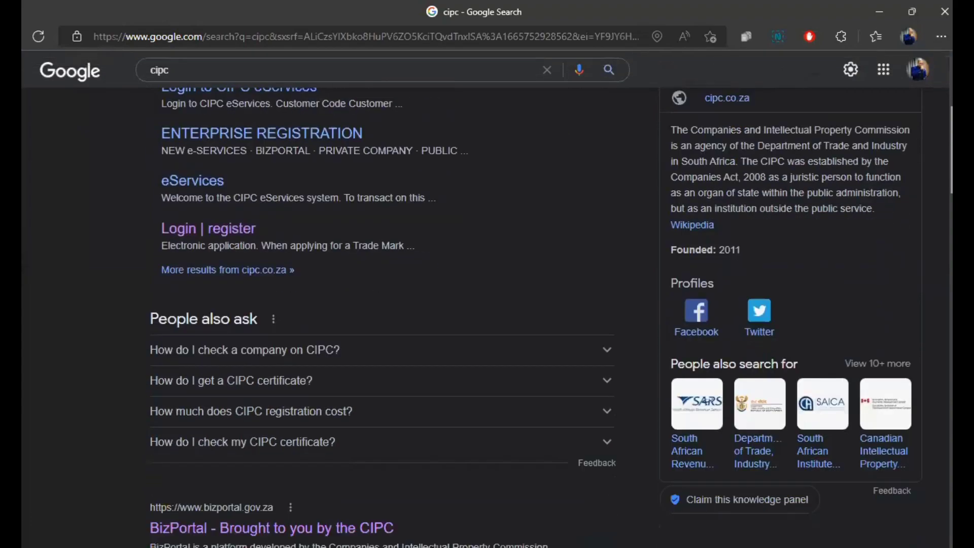
scroll(487, 299, "down", 4)
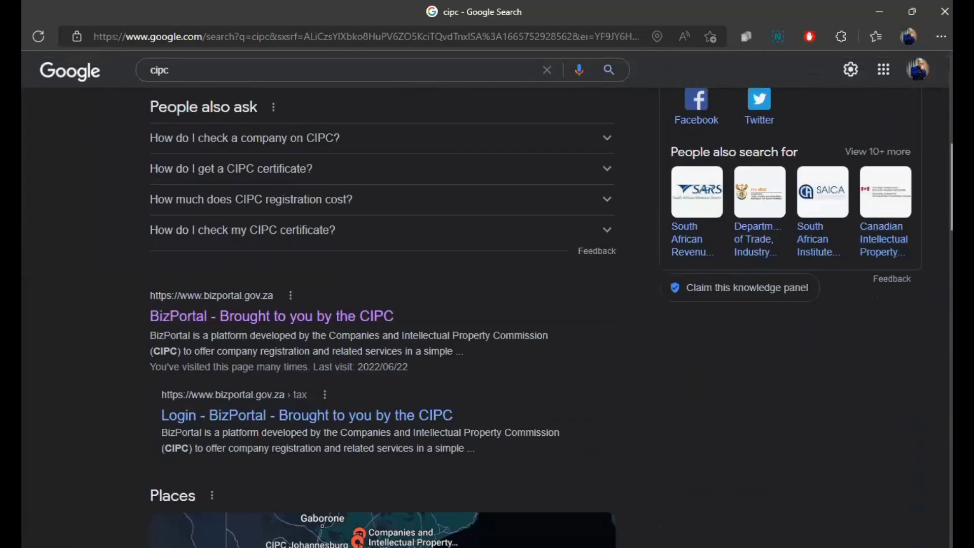
scroll(487, 299, "down", 1)
scroll(487, 299, "up", 1)
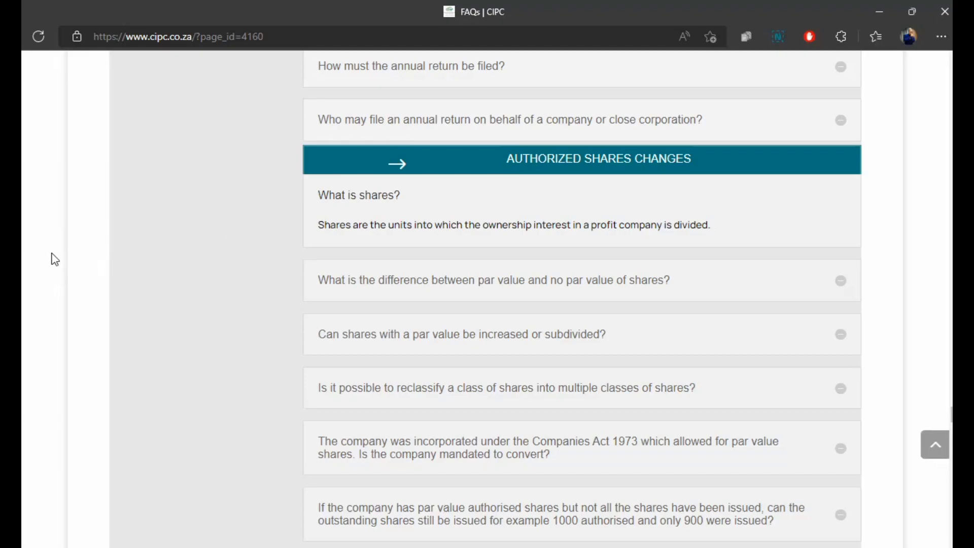
- Go to Growthpoint's investor relations page and bring the Major Shareholders table with its Total rows into view
mouse_move(25, 305)
left_click(65, 306)
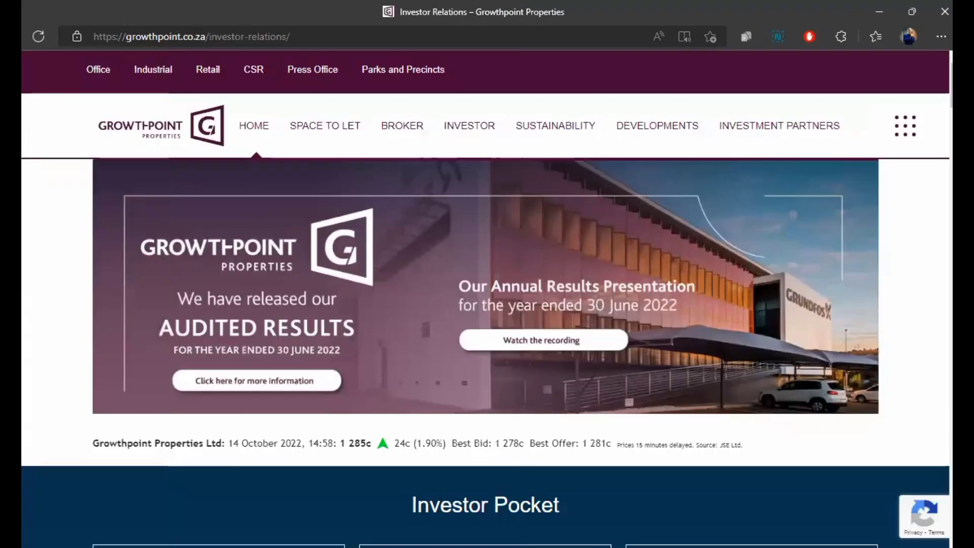
scroll(487, 299, "down", 15)
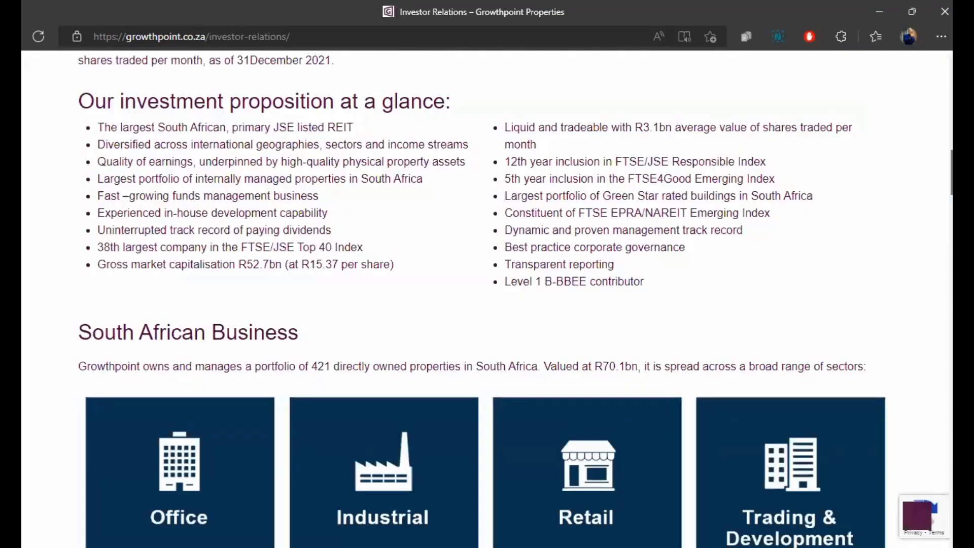
scroll(487, 299, "down", 8)
scroll(487, 300, "down", 15)
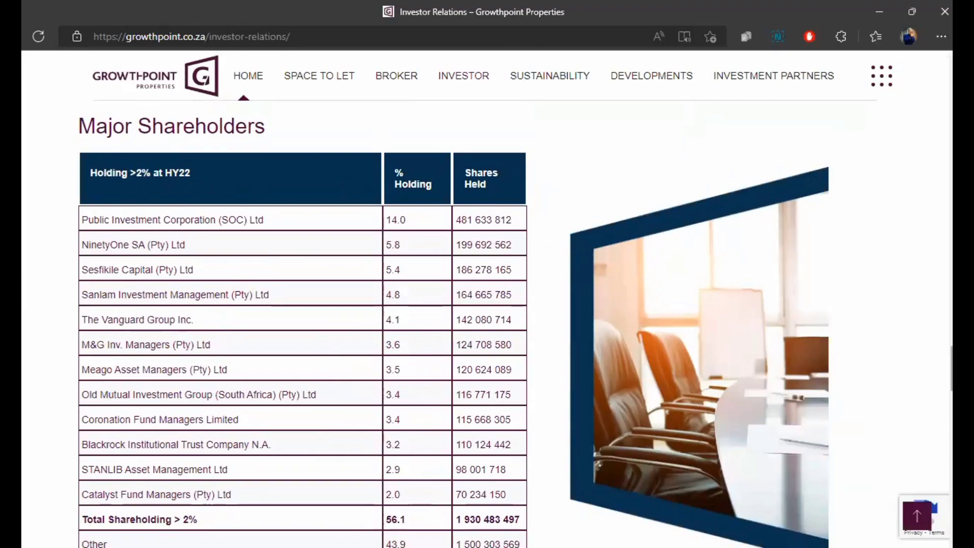
scroll(100, 275, "down", 1)
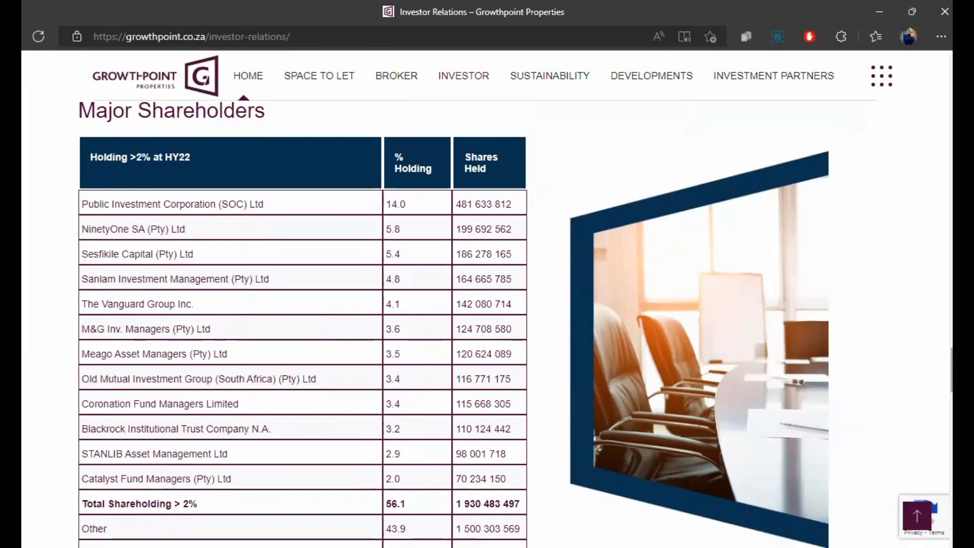
scroll(487, 324, "down", 2)
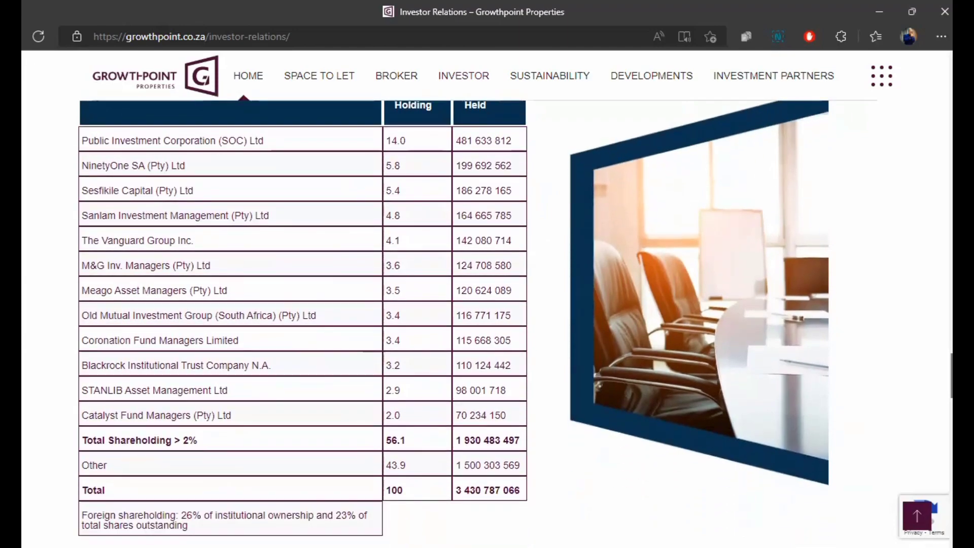
- Review the shareholders table, then return to the EasyEquities GRT Congratulations page
scroll(304, 531, "up", 1)
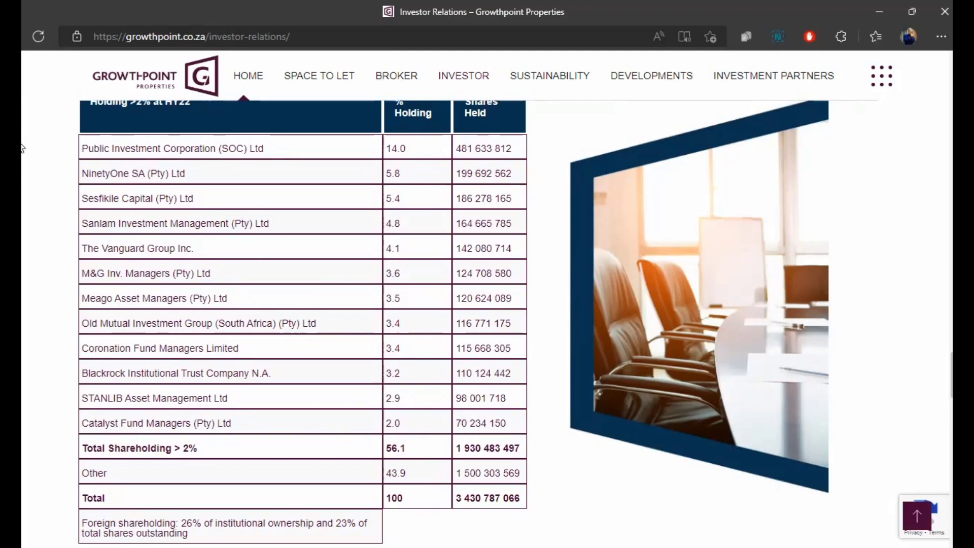
left_click(59, 147)
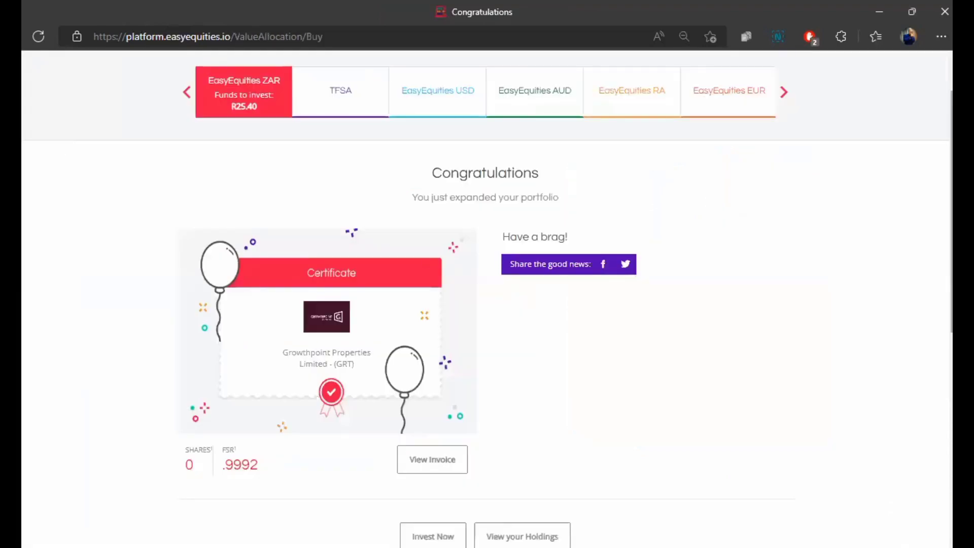
- List all account holdings and find Growthpoint, bought at R12.87 and now worth R12.85
scroll(486, 297, "down", 4)
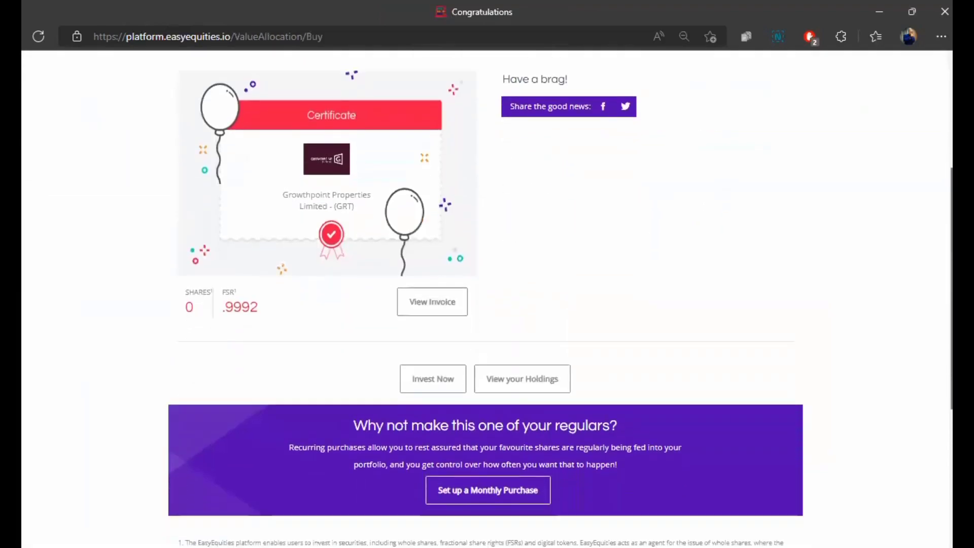
left_click(523, 376)
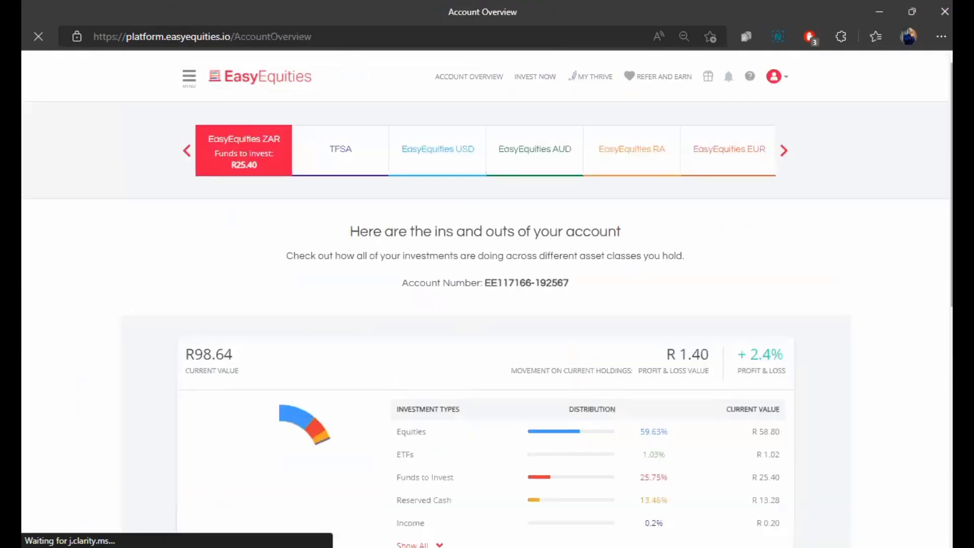
scroll(487, 299, "down", 8)
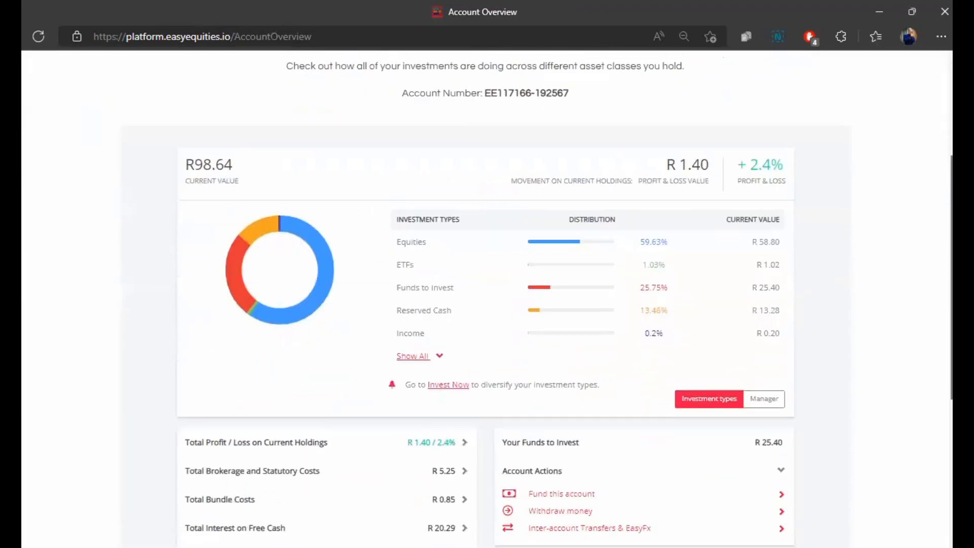
left_click(288, 410)
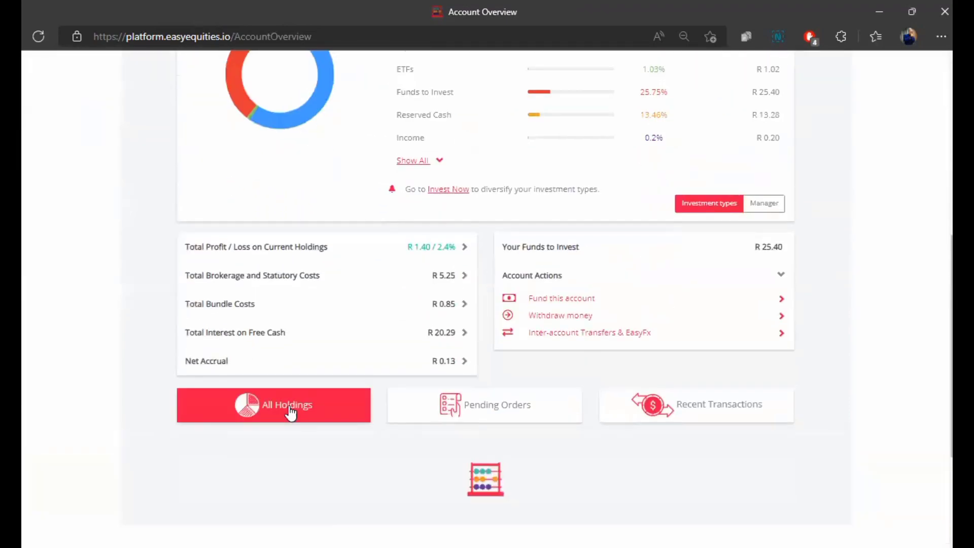
scroll(487, 299, "down", 4)
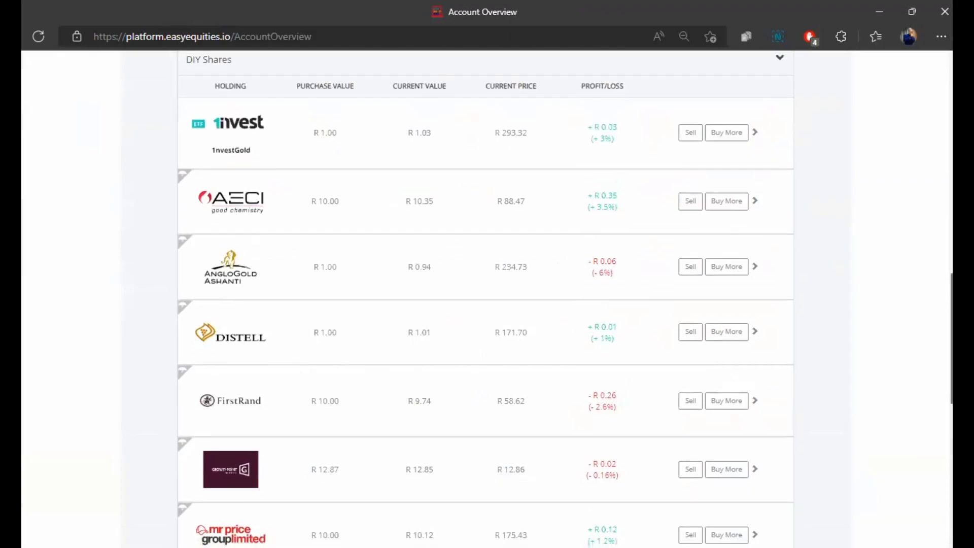
scroll(516, 231, "down", 1)
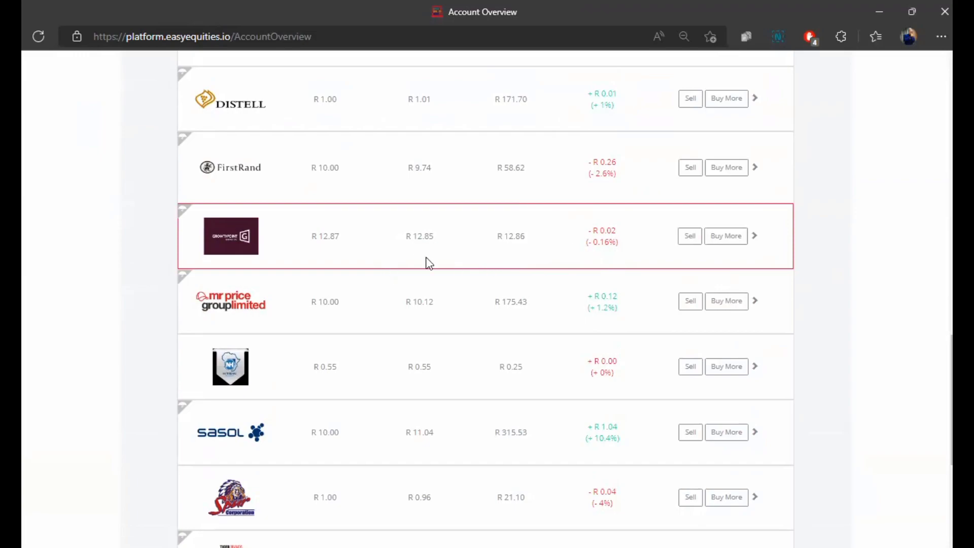
- Open the Growthpoint (GRT) sell page showing the R12.84 holding with 100.00% to sell
left_click(690, 242)
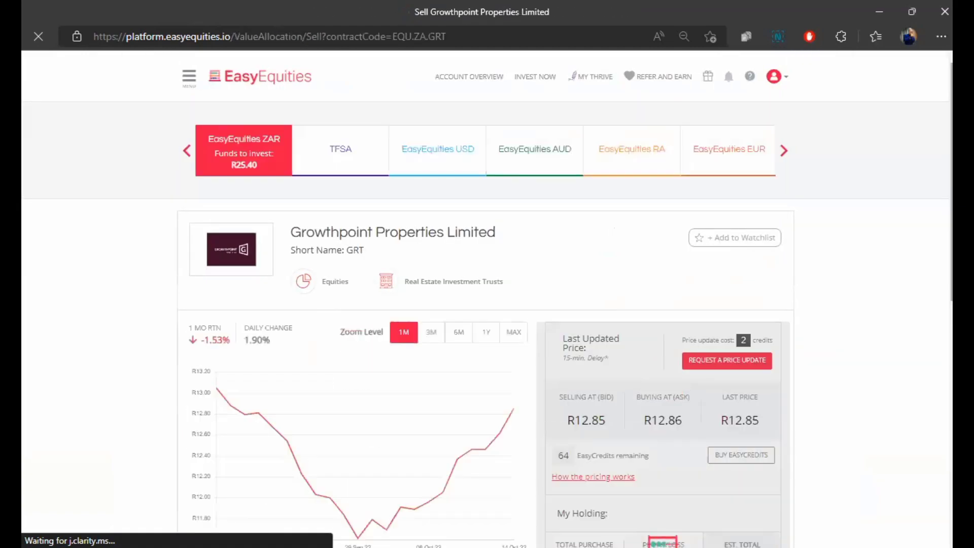
scroll(689, 280, "down", 3)
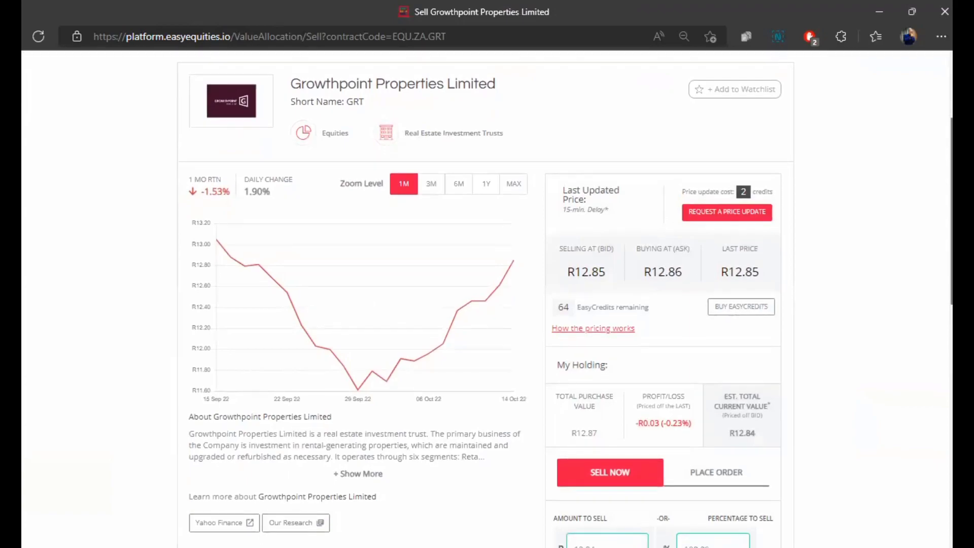
scroll(689, 280, "down", 2)
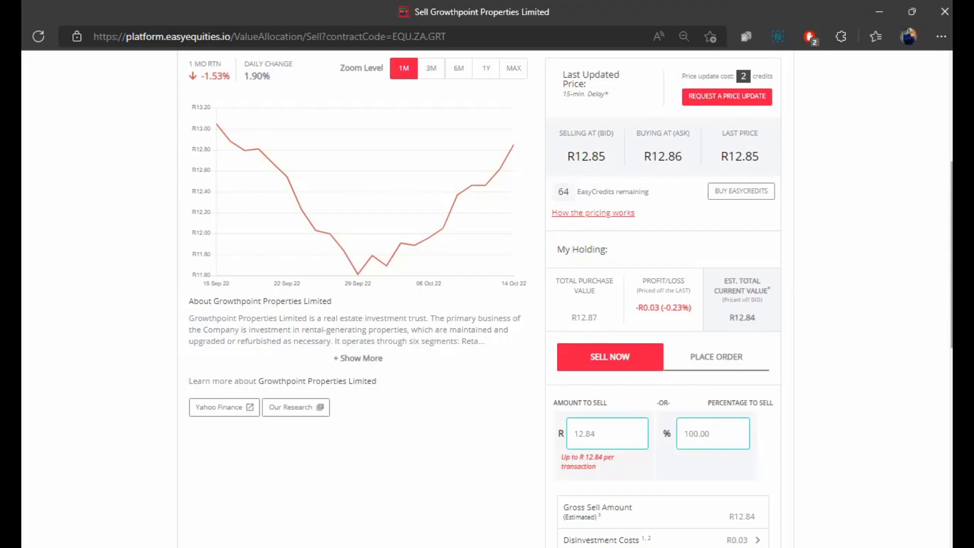
scroll(487, 299, "up", 1)
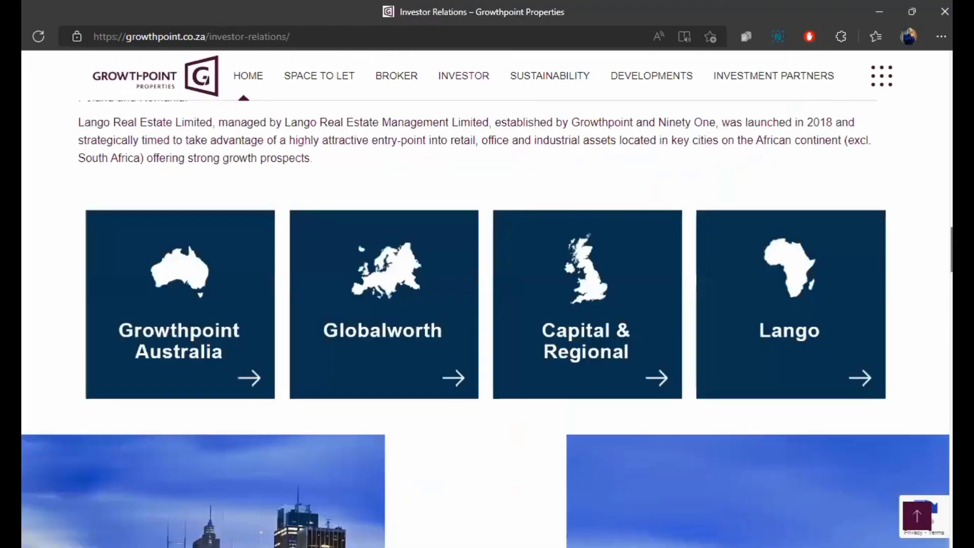
scroll(377, 230, "up", 20)
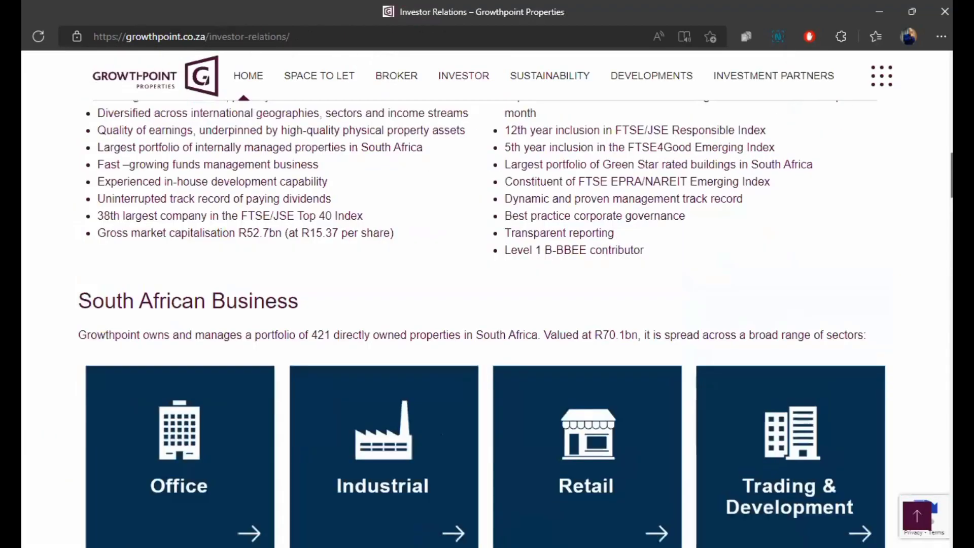
scroll(485, 299, "up", 3)
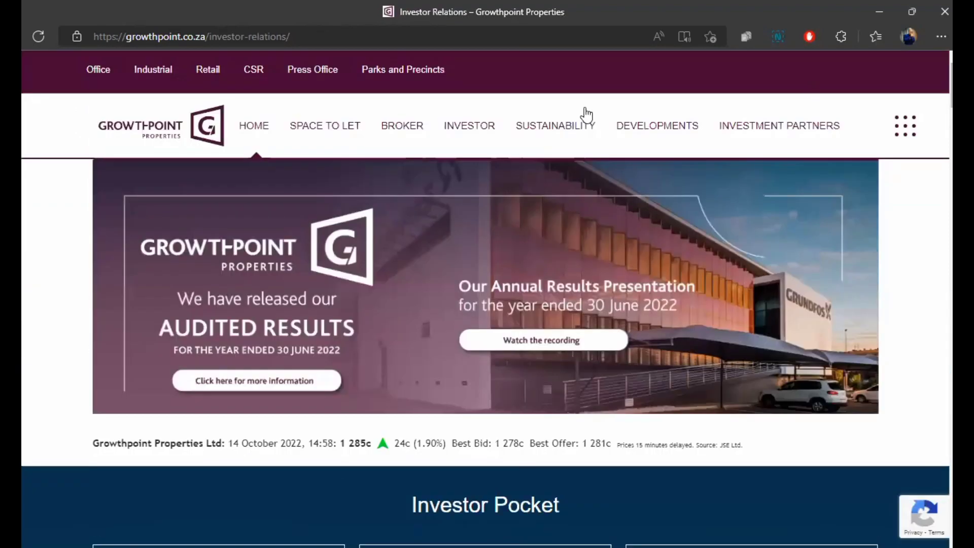
scroll(951, 86, "down", 1)
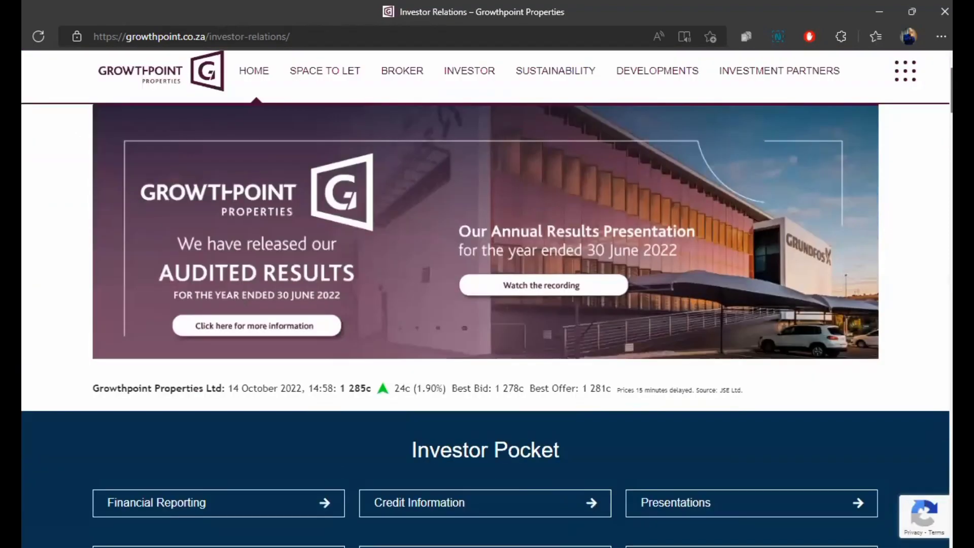
scroll(486, 297, "down", 6)
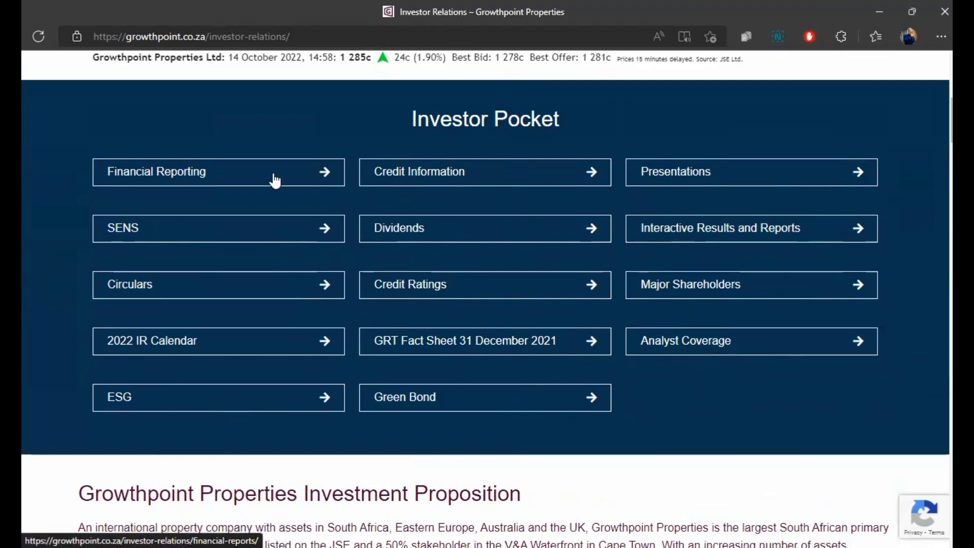
left_click_drag(951, 120, 951, 280)
scroll(428, 320, "down", 10)
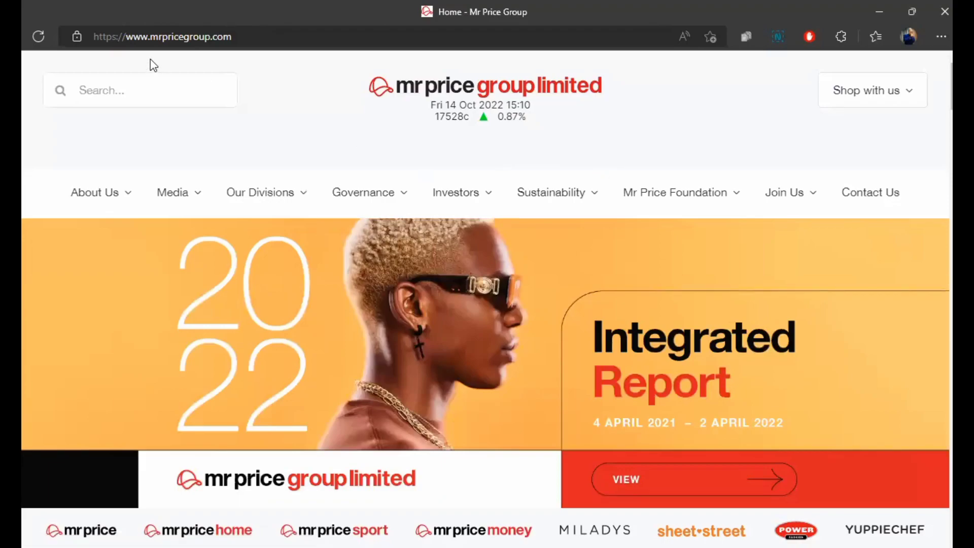
mouse_move(488, 197)
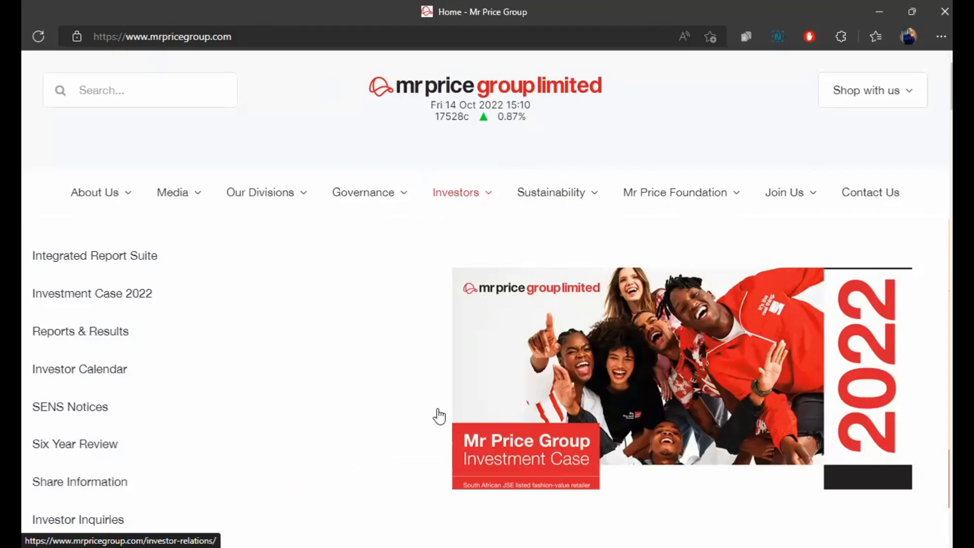
scroll(437, 413, "down", 2)
scroll(487, 299, "down", 20)
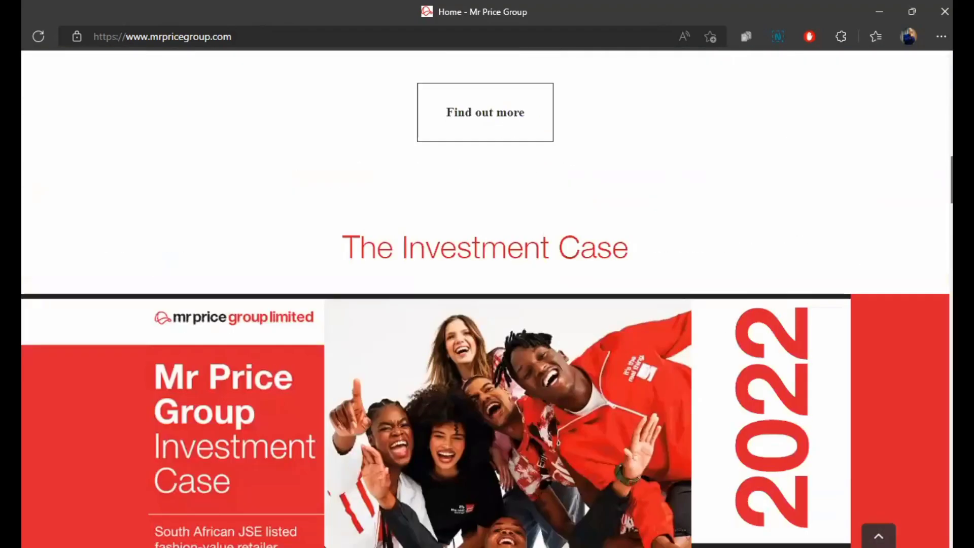
scroll(487, 299, "down", 6)
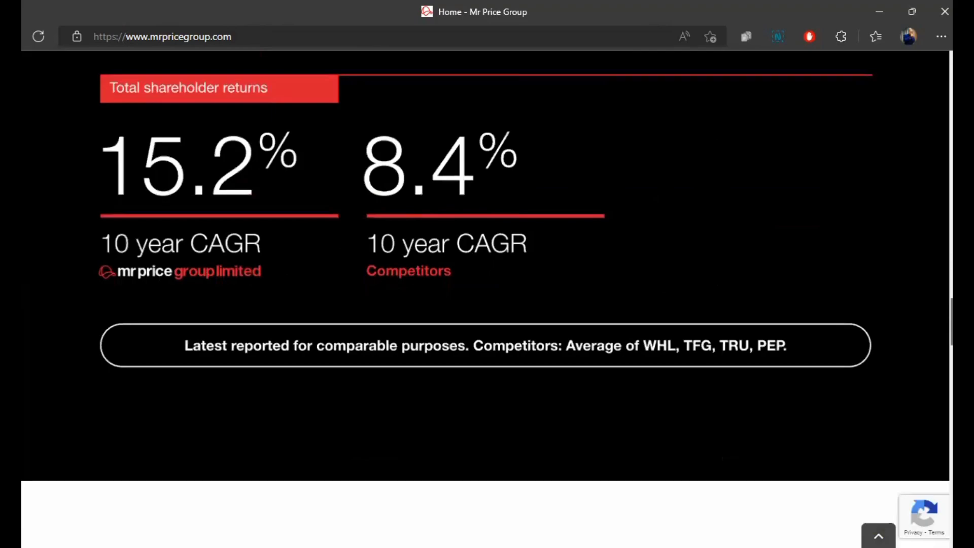
scroll(487, 299, "up", 2)
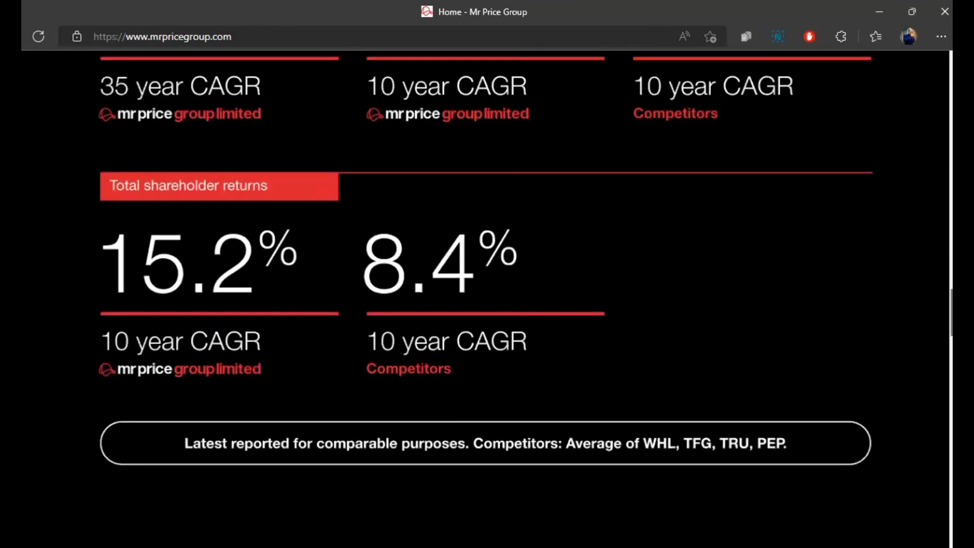
scroll(287, 302, "up", 1)
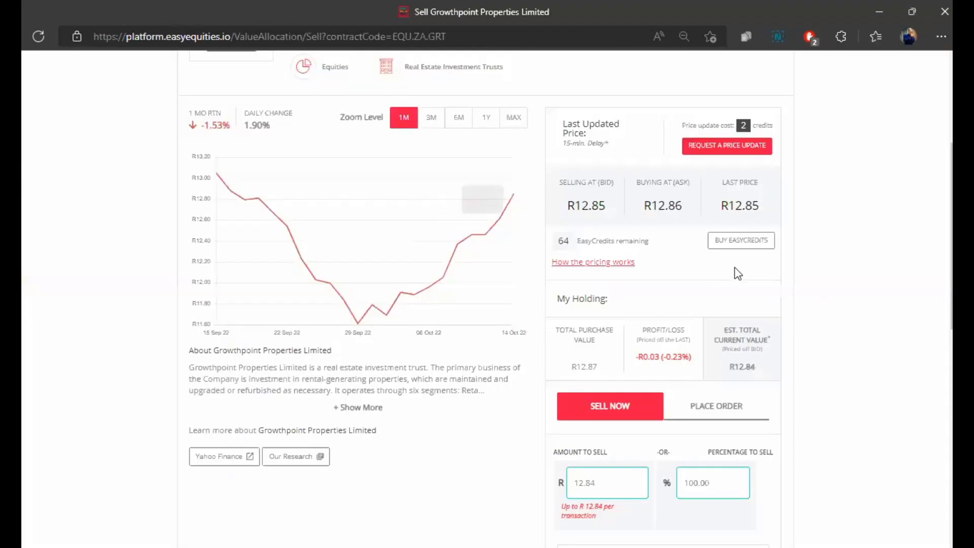
scroll(487, 300, "up", 2)
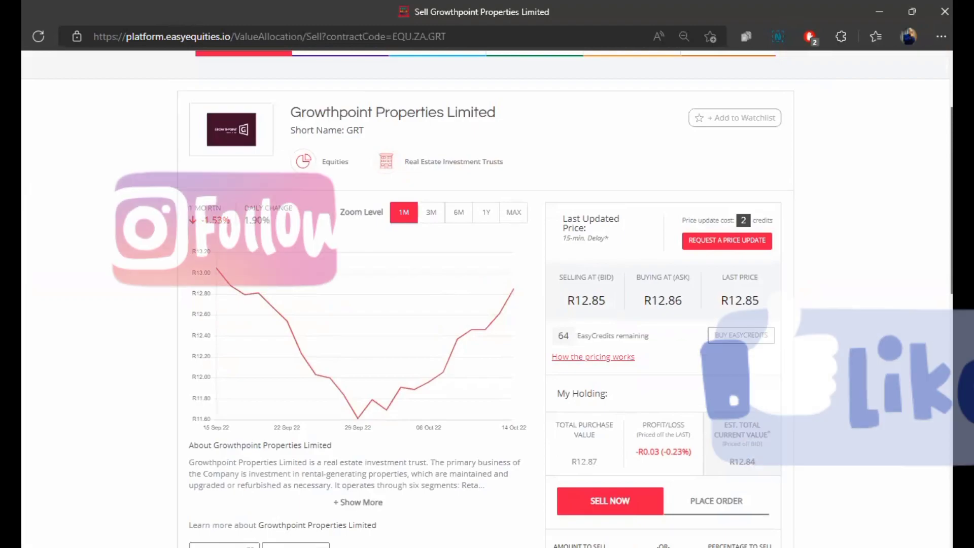
scroll(487, 299, "up", 1)
scroll(487, 299, "up", 1)
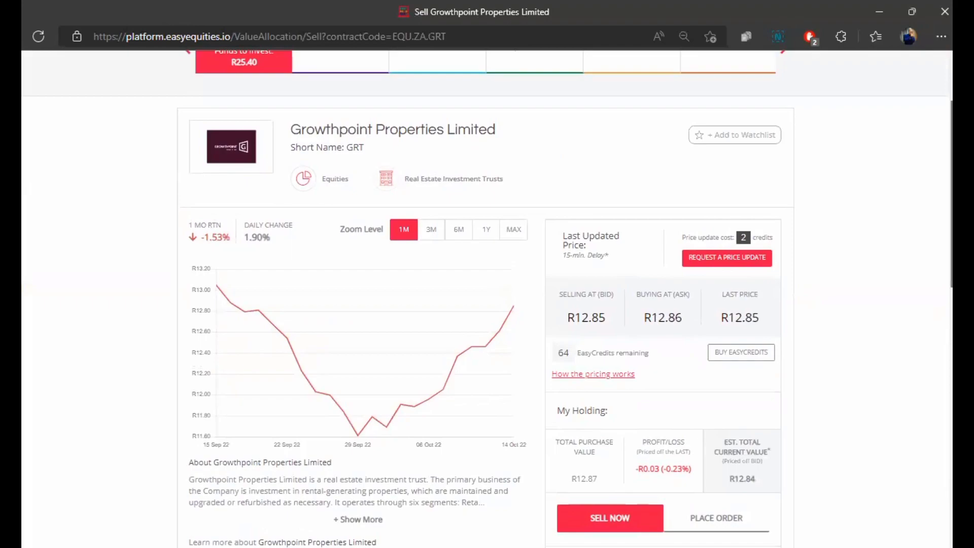
scroll(487, 300, "up", 1)
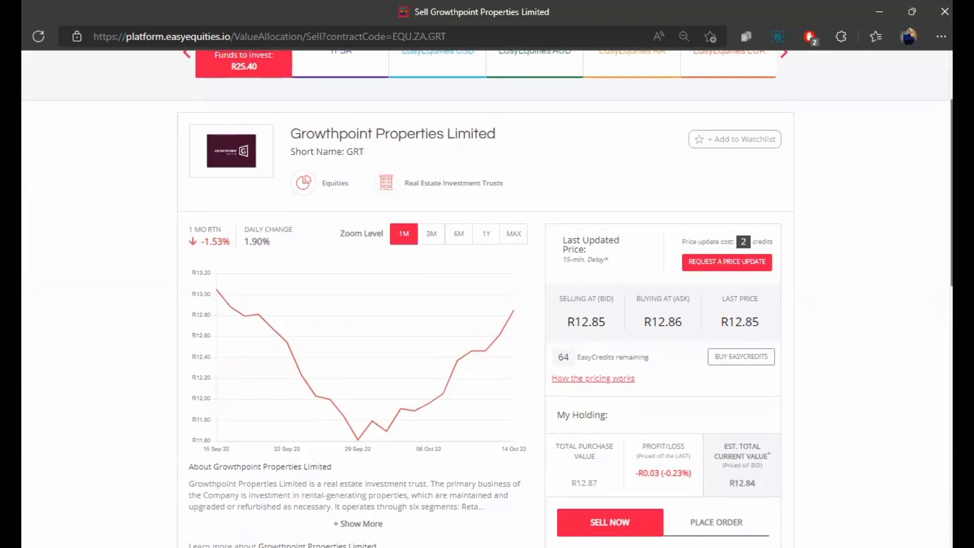
scroll(659, 194, "up", 2)
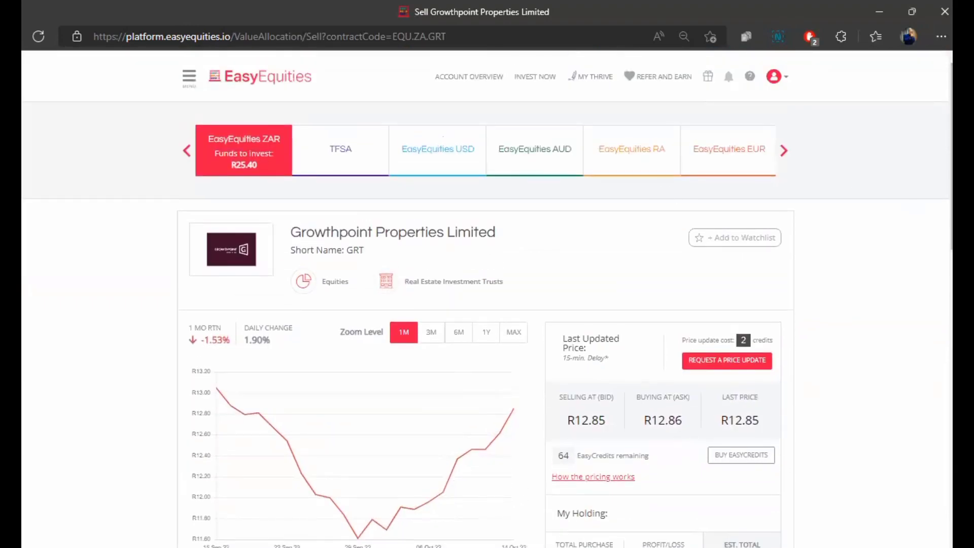